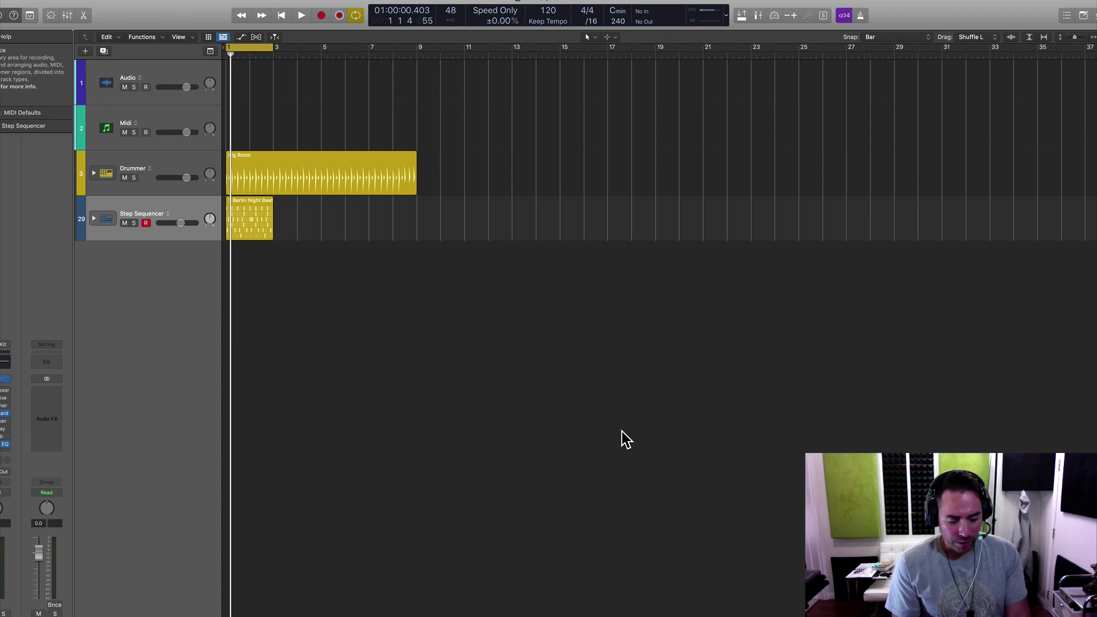
Step: Show the editing toolbar with Control-Option-Command-T
key(ctrl+alt+super+t)
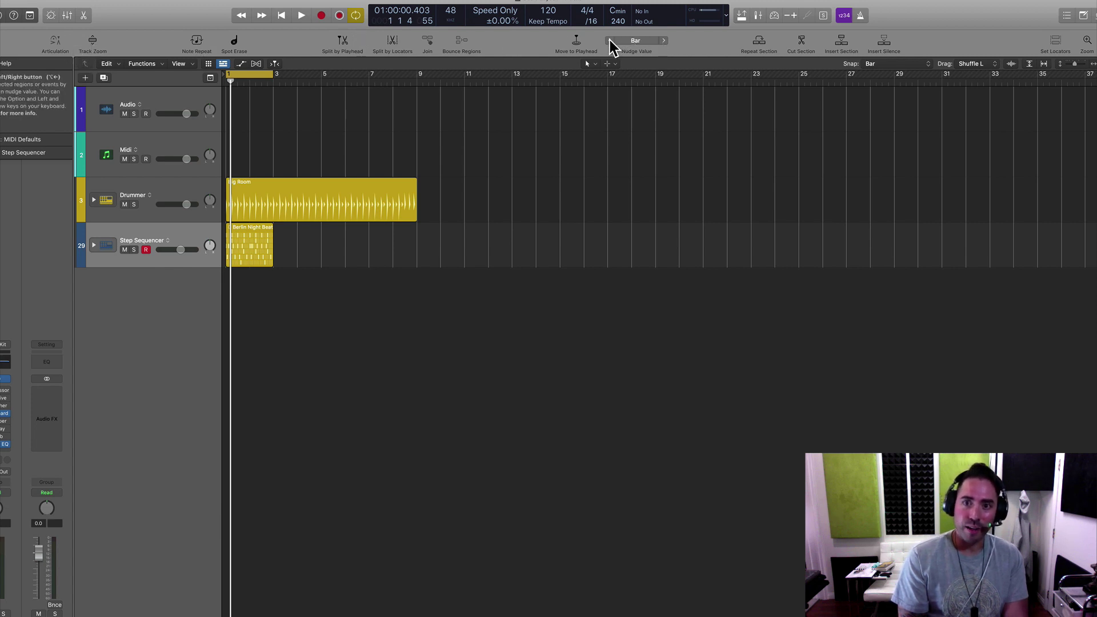
click(639, 41)
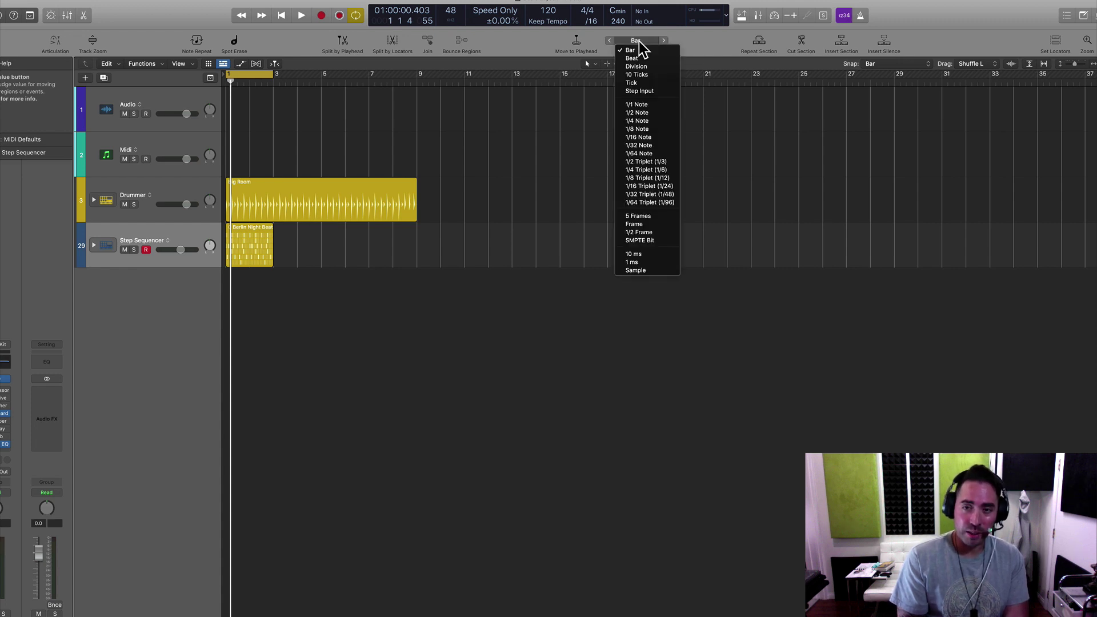
click(638, 41)
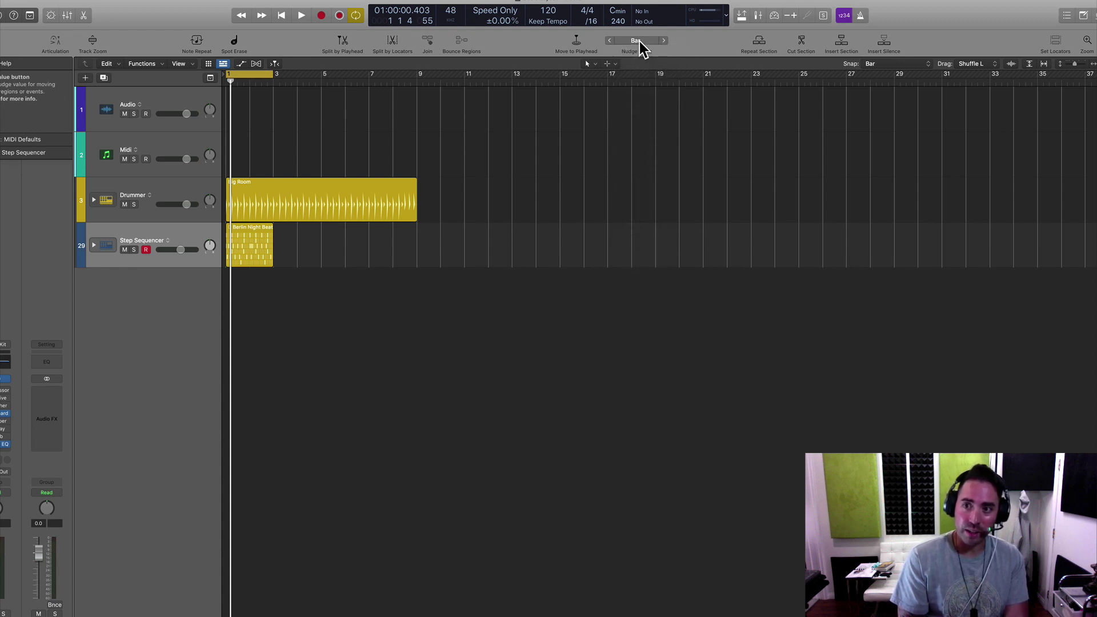
click(908, 65)
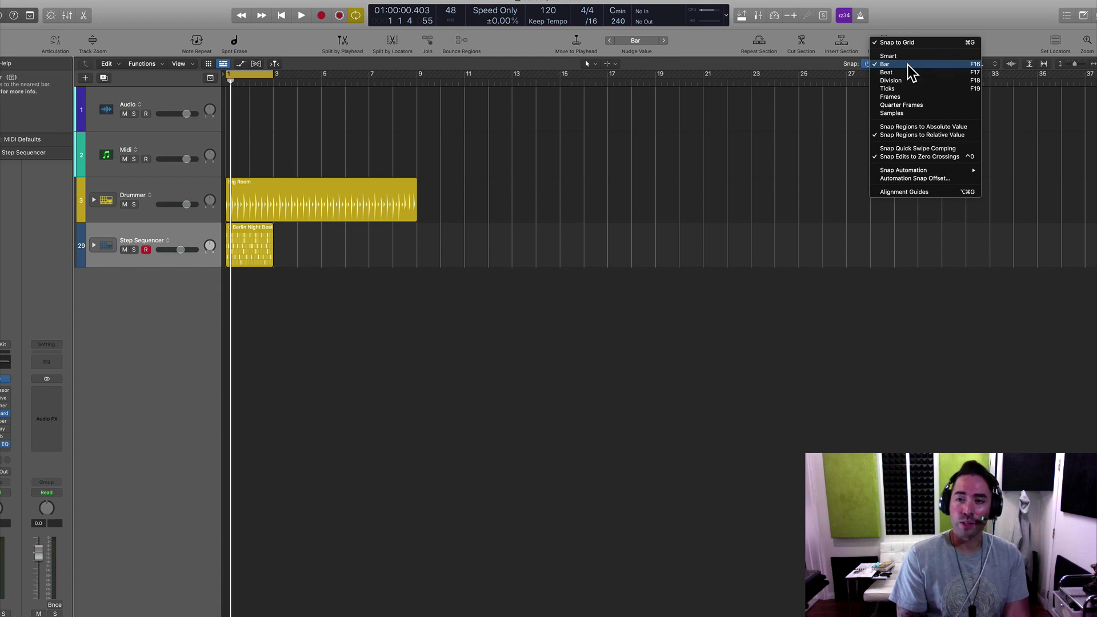
click(732, 295)
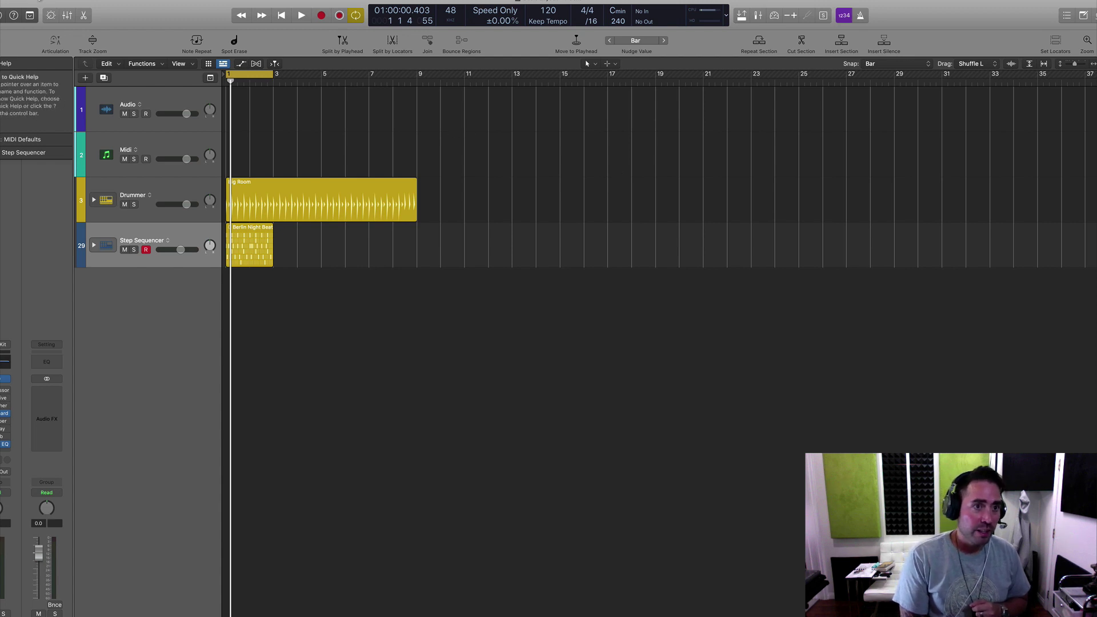
Step: Open the Key Commands editor from the Logic Pro X menu and drag its window taller
click(17, 0)
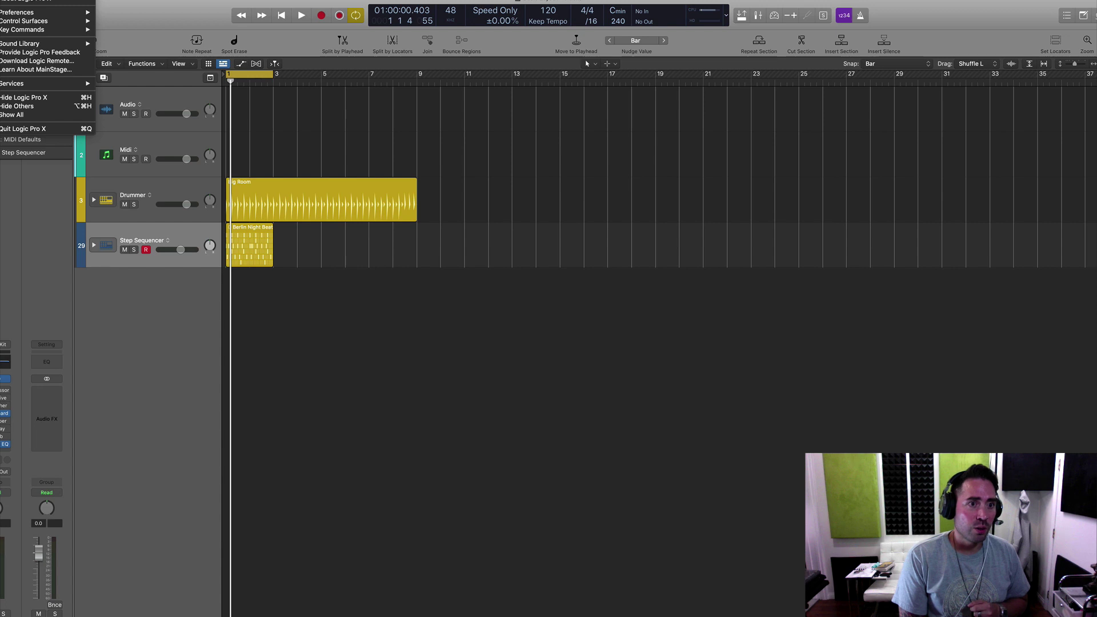
mouse_move(40, 29)
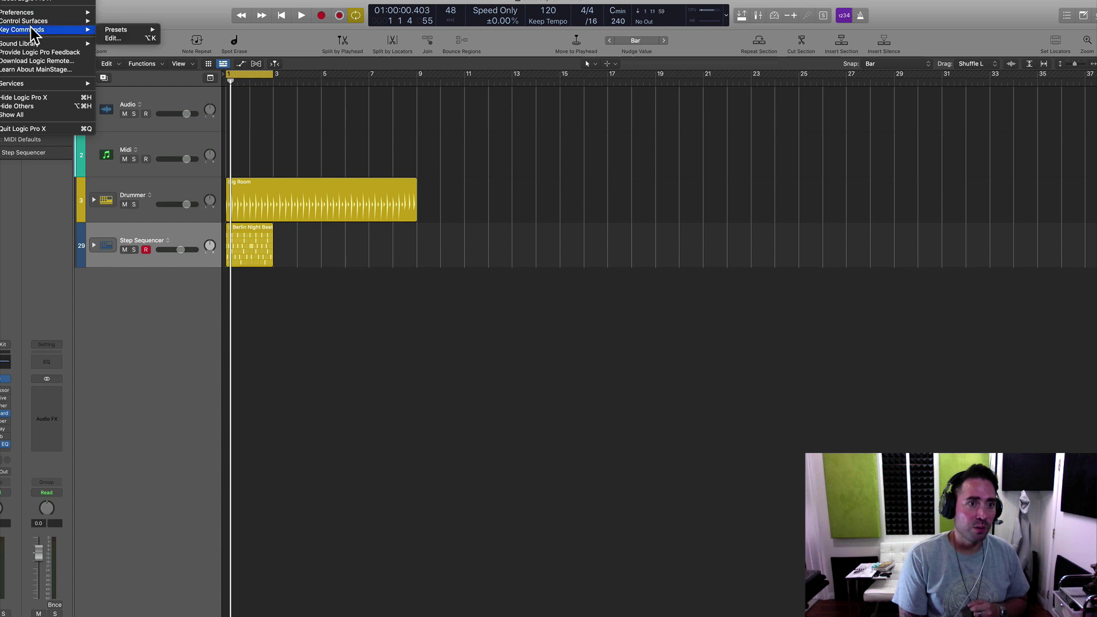
click(130, 40)
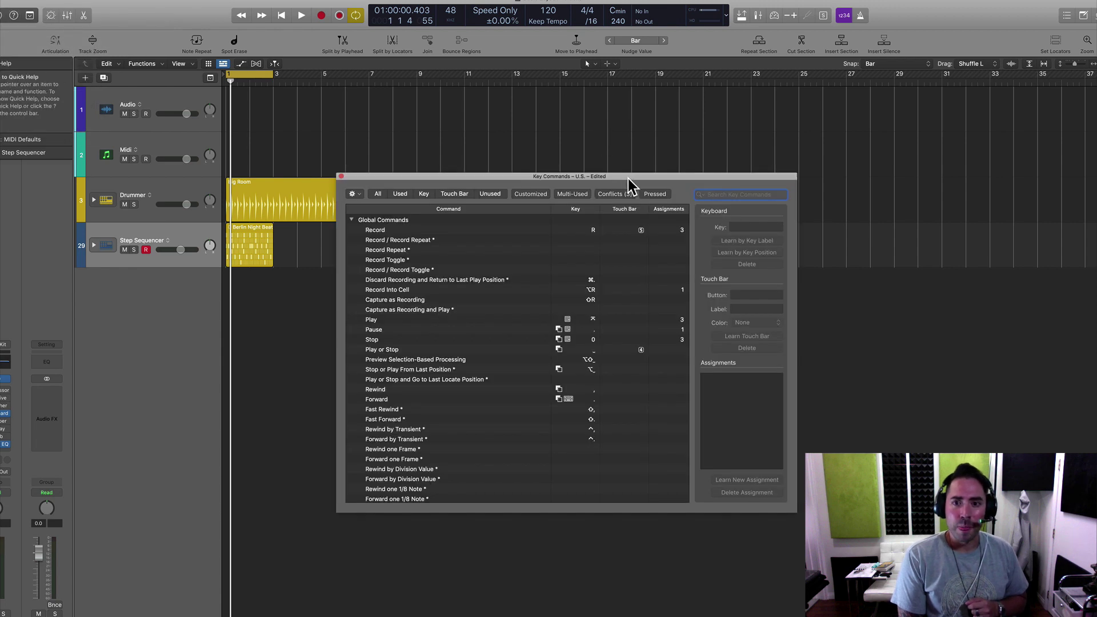
drag(629, 178, 780, 102)
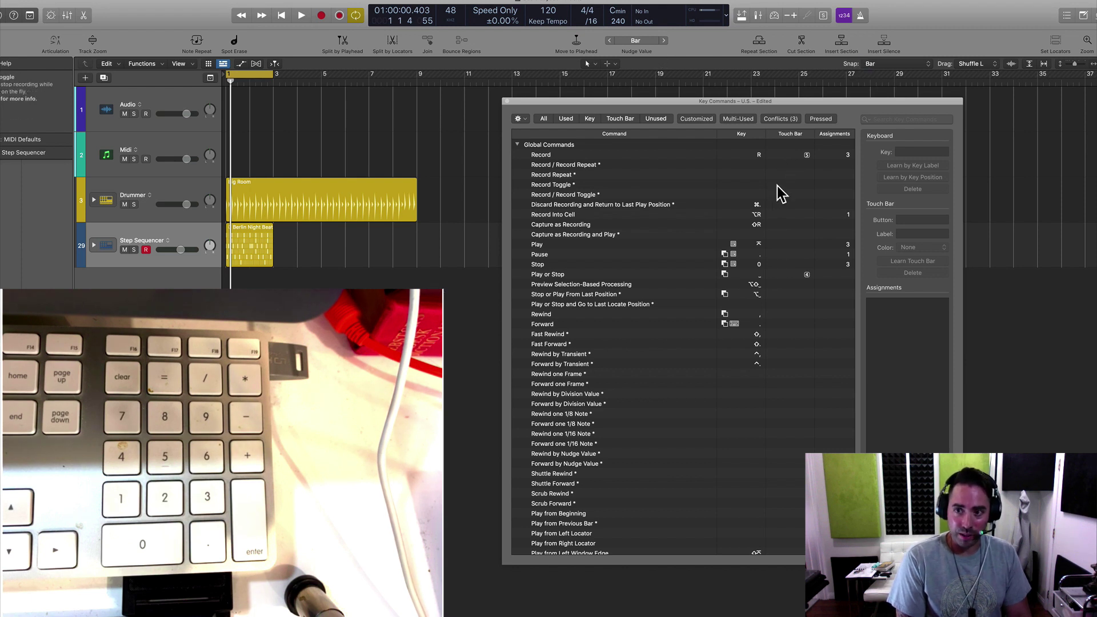
Step: Search the key commands for 'snap' and inspect the Snap Mode Bar, Beat and Division rows
click(888, 119)
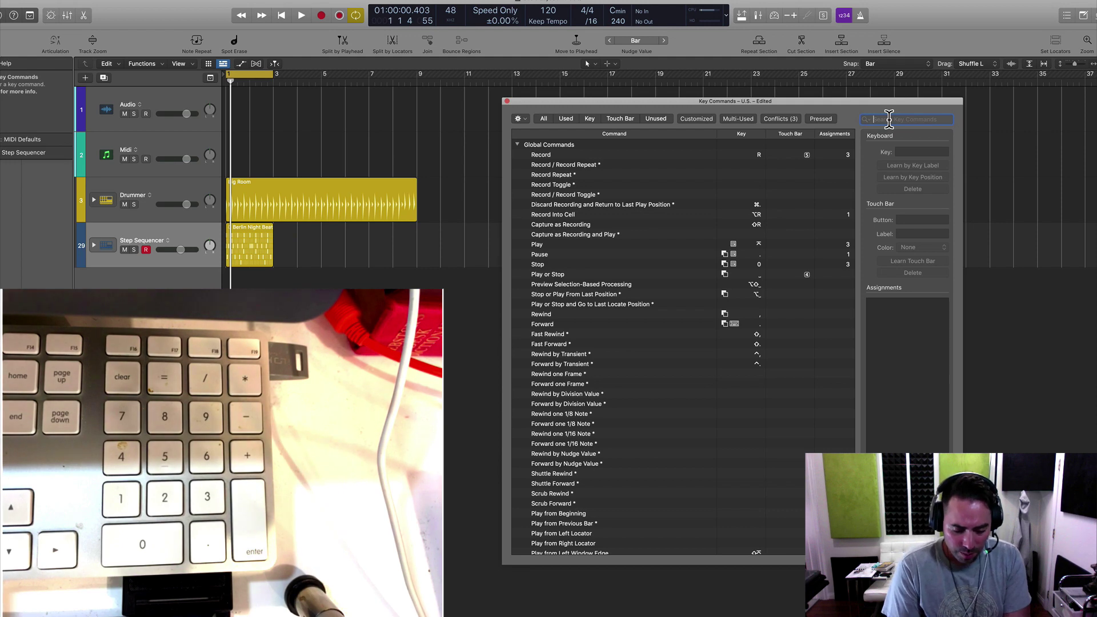
text(snap)
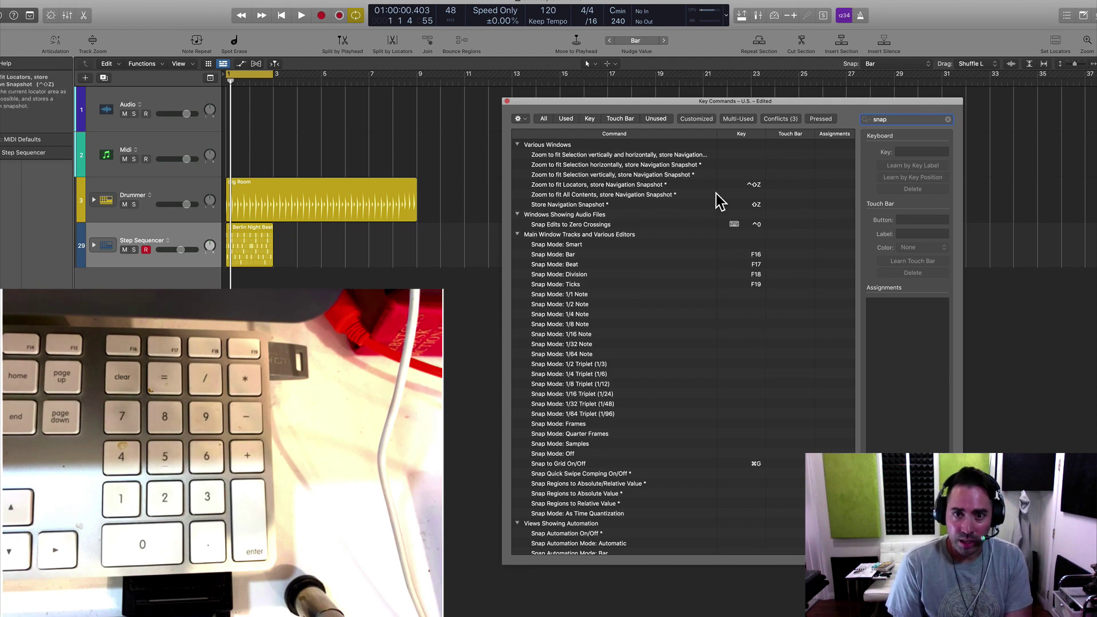
click(617, 254)
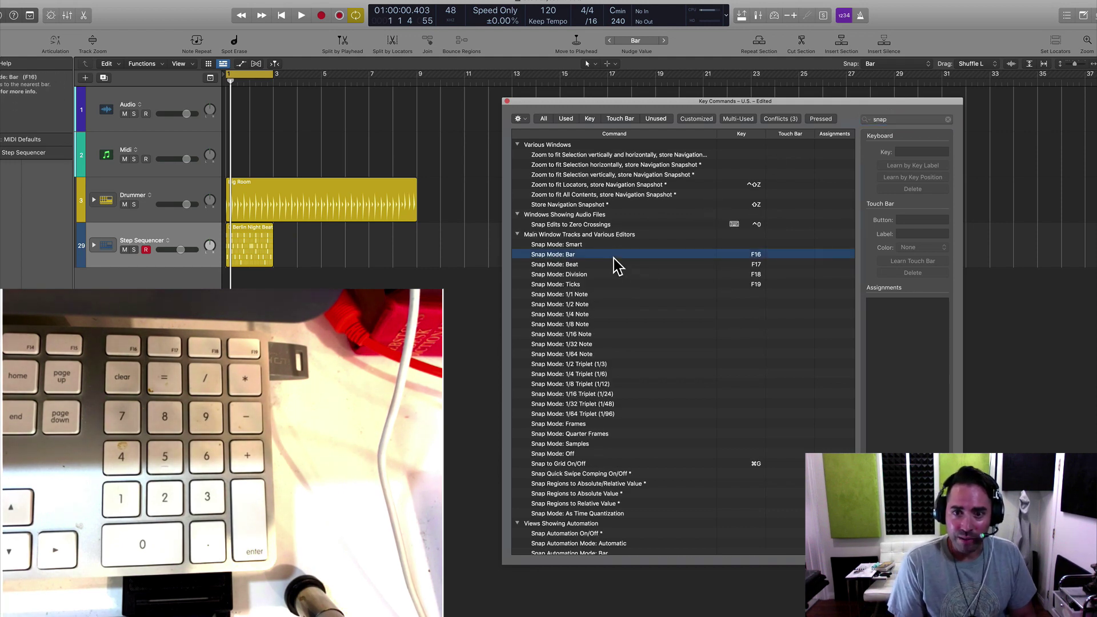
click(613, 264)
click(610, 274)
click(609, 255)
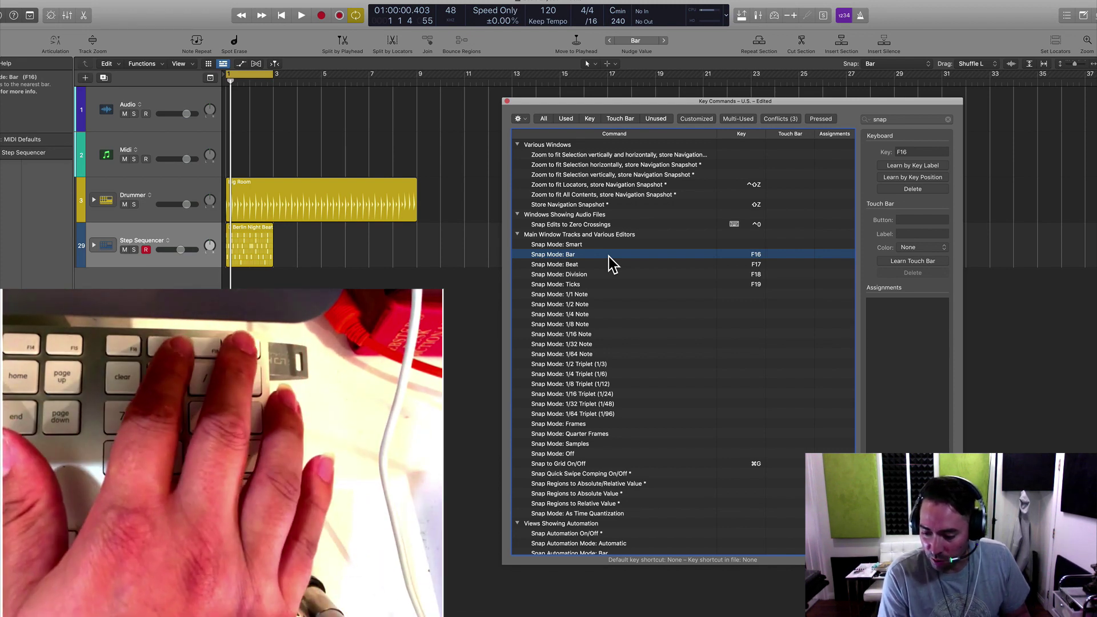
Step: Confirm Beat on F17 and Division on F18, check Snap Mode 1/16 Note, then clear the search
click(890, 119)
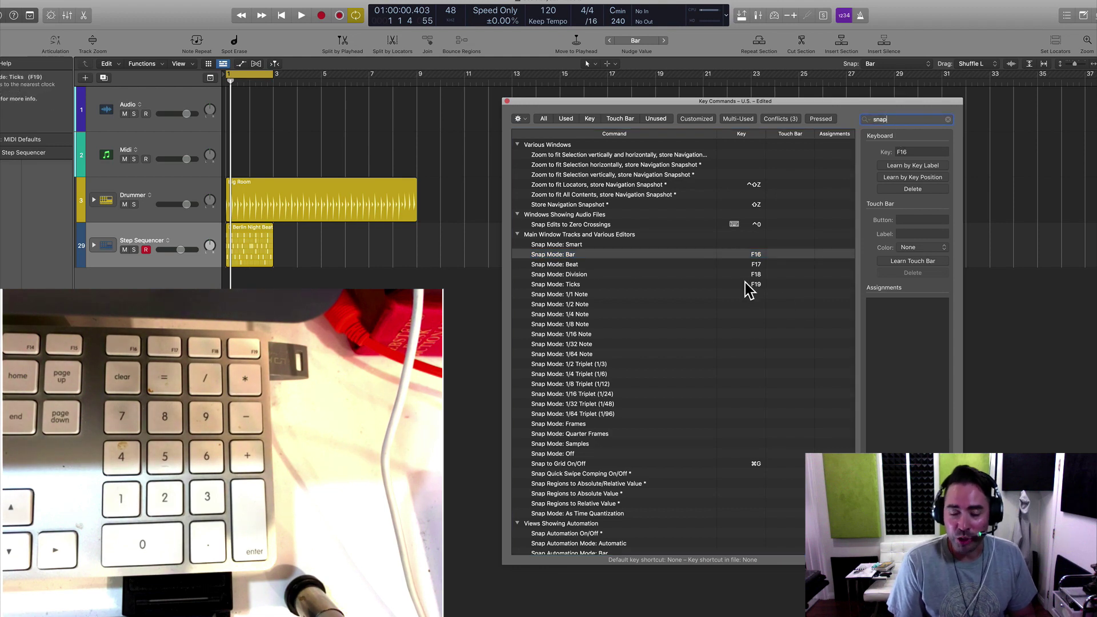
click(697, 262)
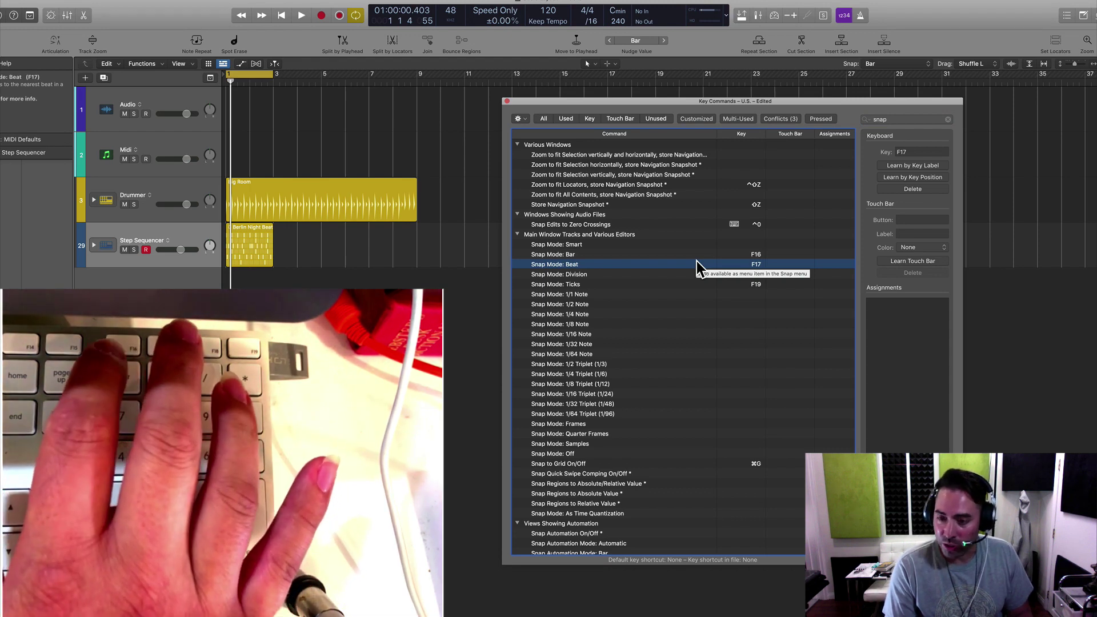
key(F18)
scroll(600, 325, down, 1)
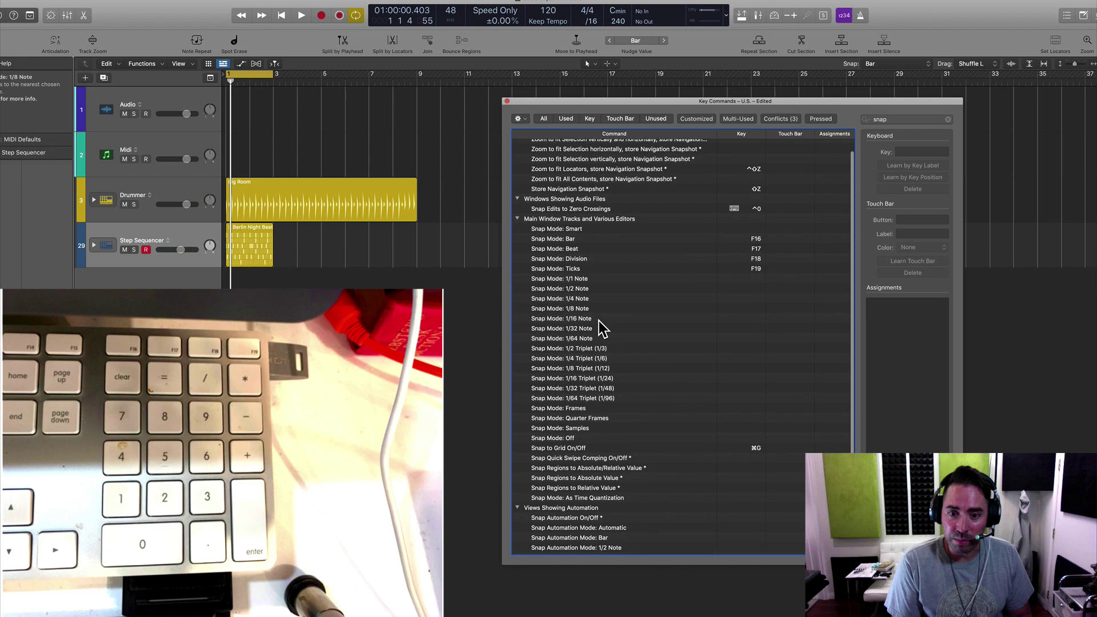
scroll(602, 320, down, 2)
click(600, 280)
scroll(601, 277, up, 3)
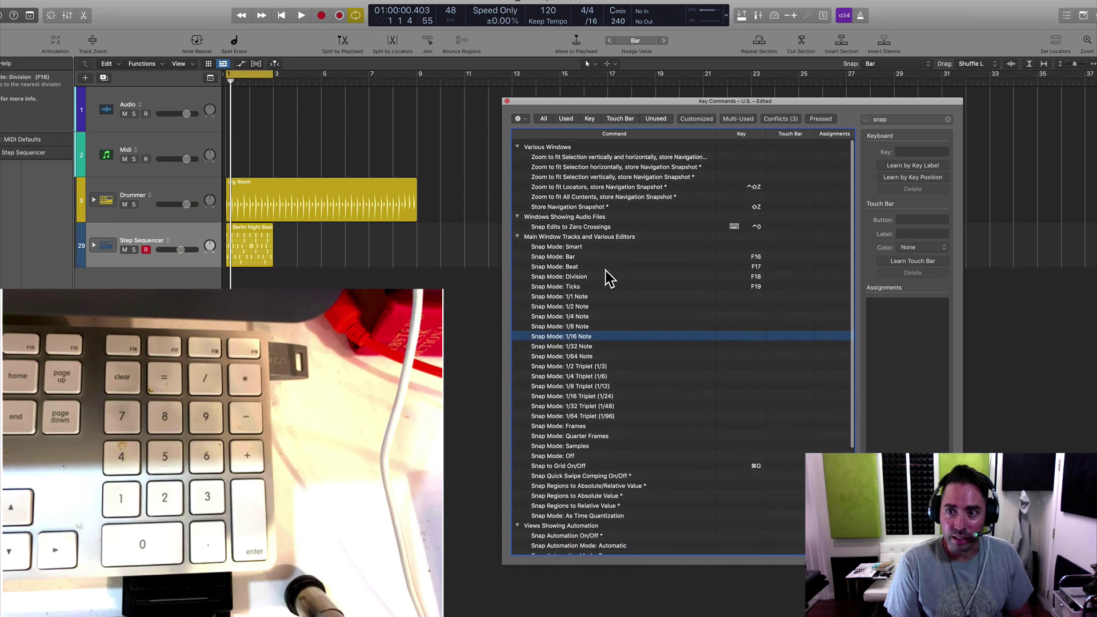
click(948, 120)
Step: Locate the Set Nudge Value commands with keypad Clear, / and *, selecting Set Nudge Value to 10 Ticks
click(693, 234)
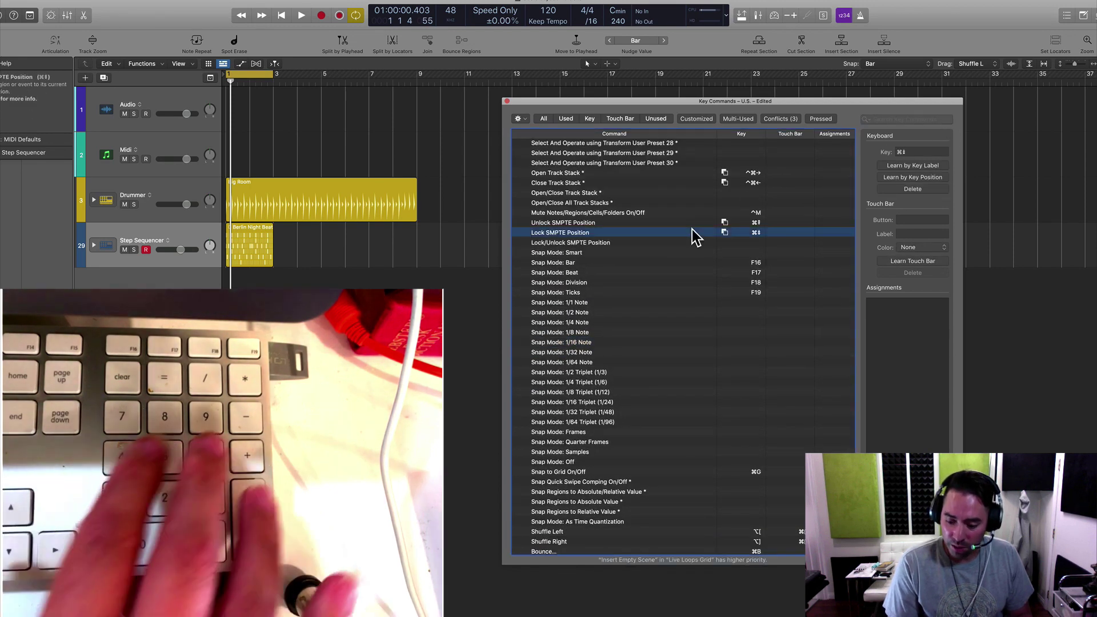
key(Clear)
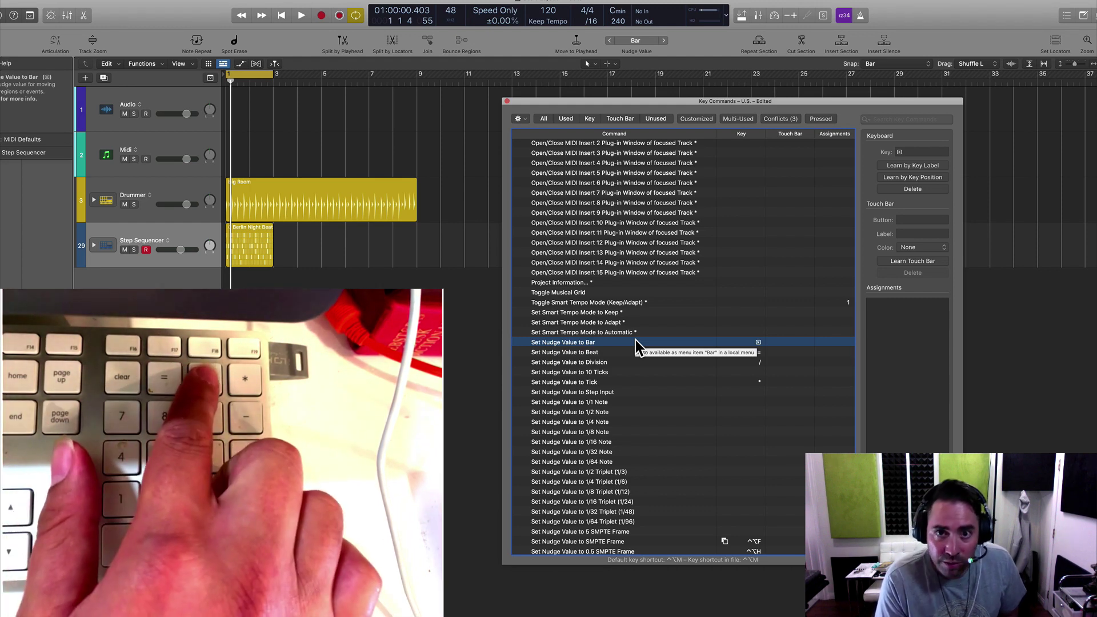
key(KP_Divide)
key(KP_Multiply)
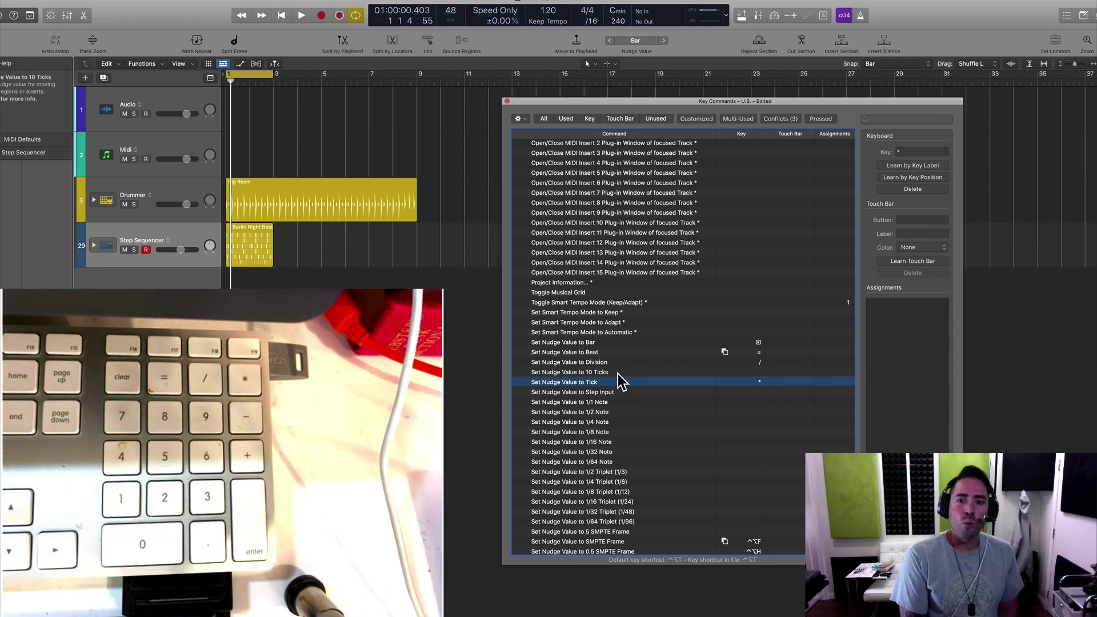
click(609, 373)
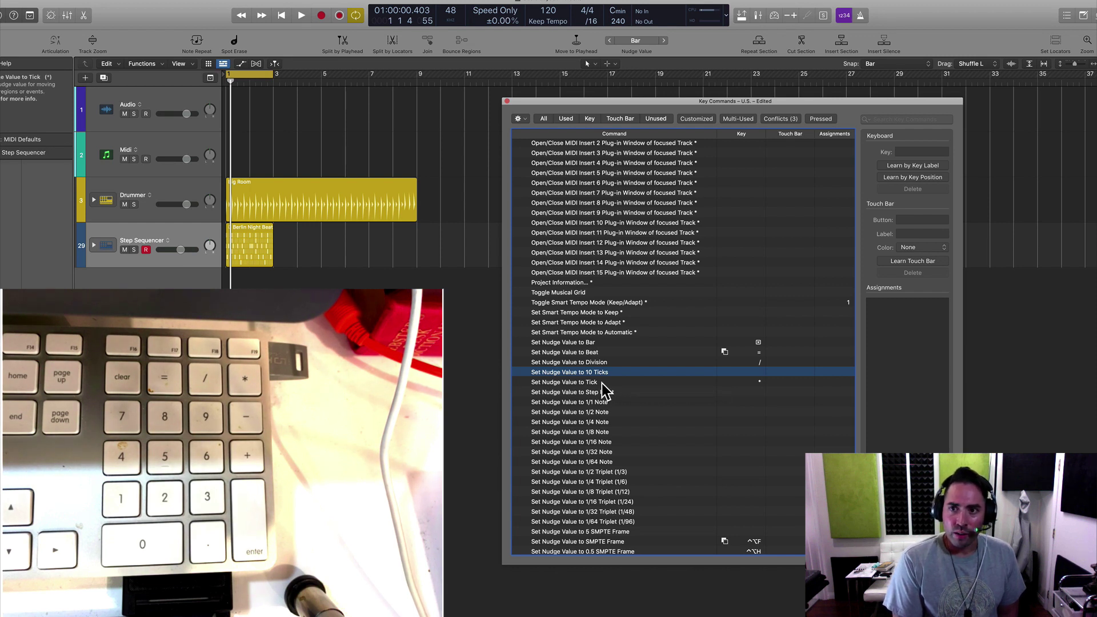
drag(940, 101, 952, 104)
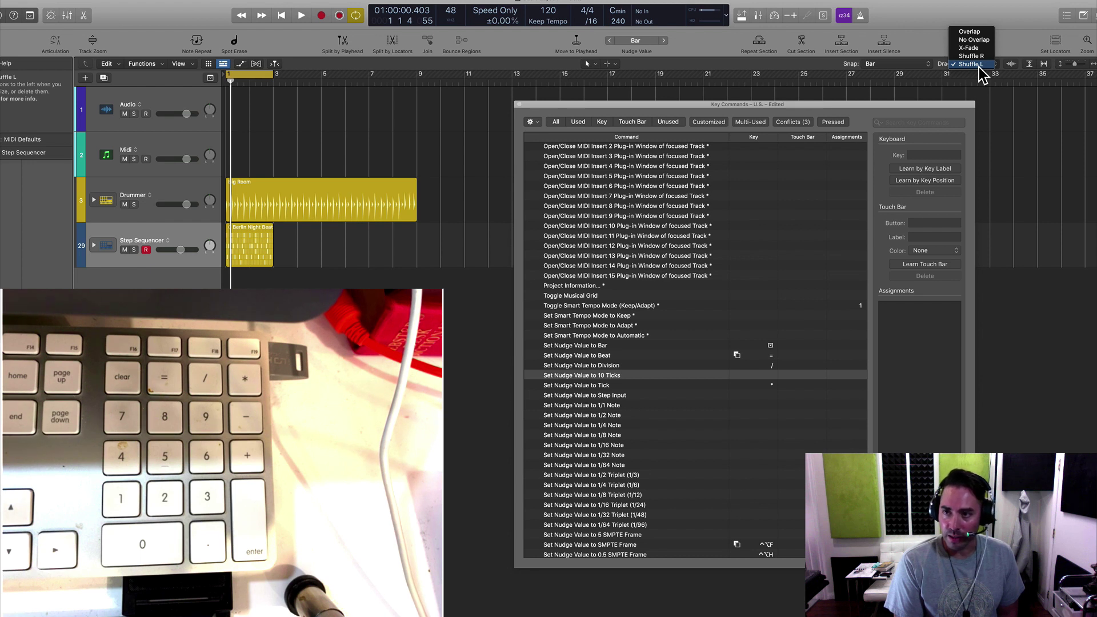
Step: Dismiss the Drag menu and press F16 in the command list to jump to Snap Mode: Bar
click(882, 72)
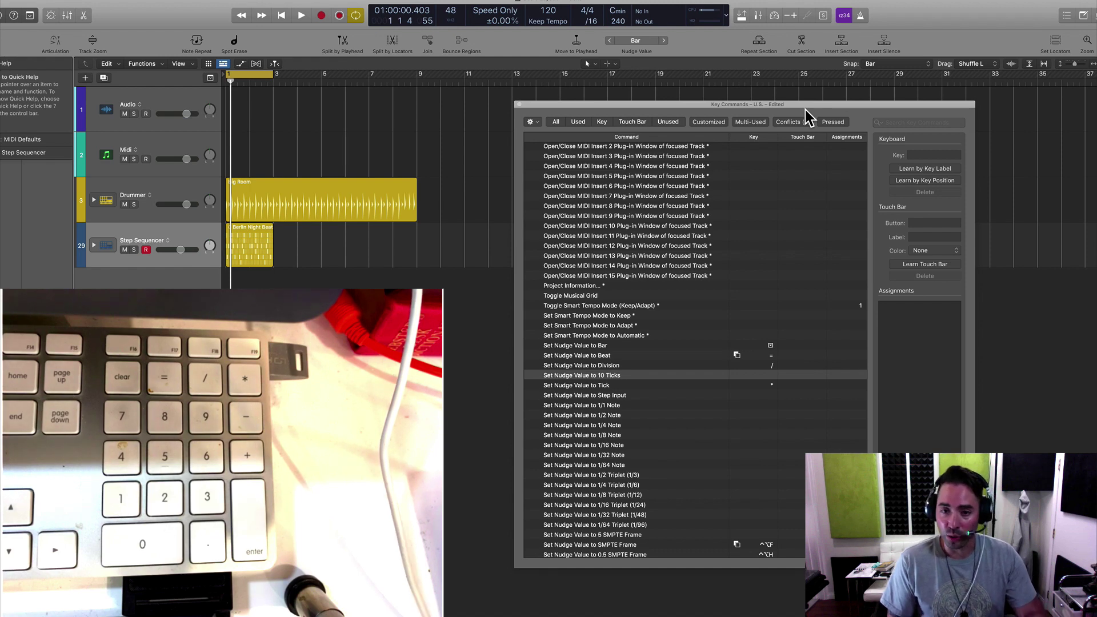
click(788, 217)
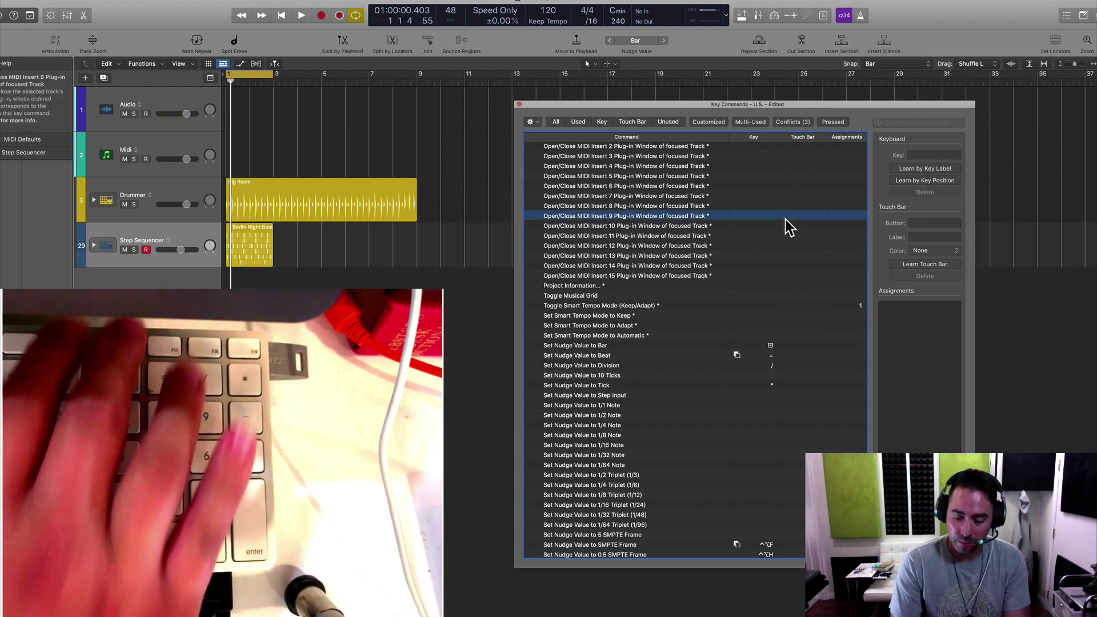
key(F16)
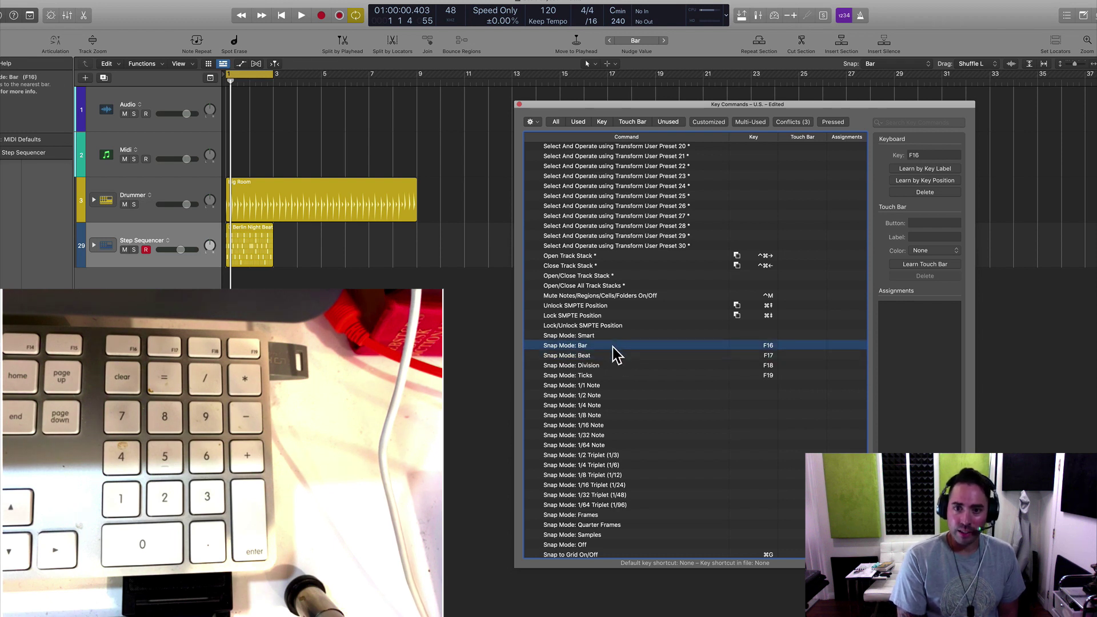
Step: Learn keypad 7 as the Bar snap shortcut, accept the conflict, and close Key Commands
click(905, 170)
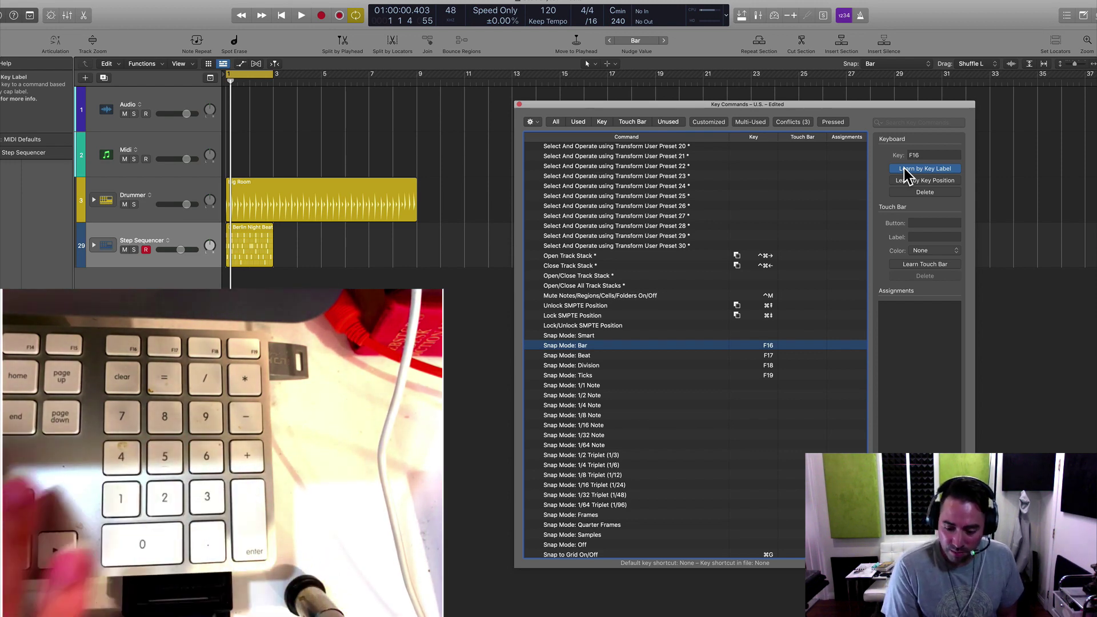
key(KP_7)
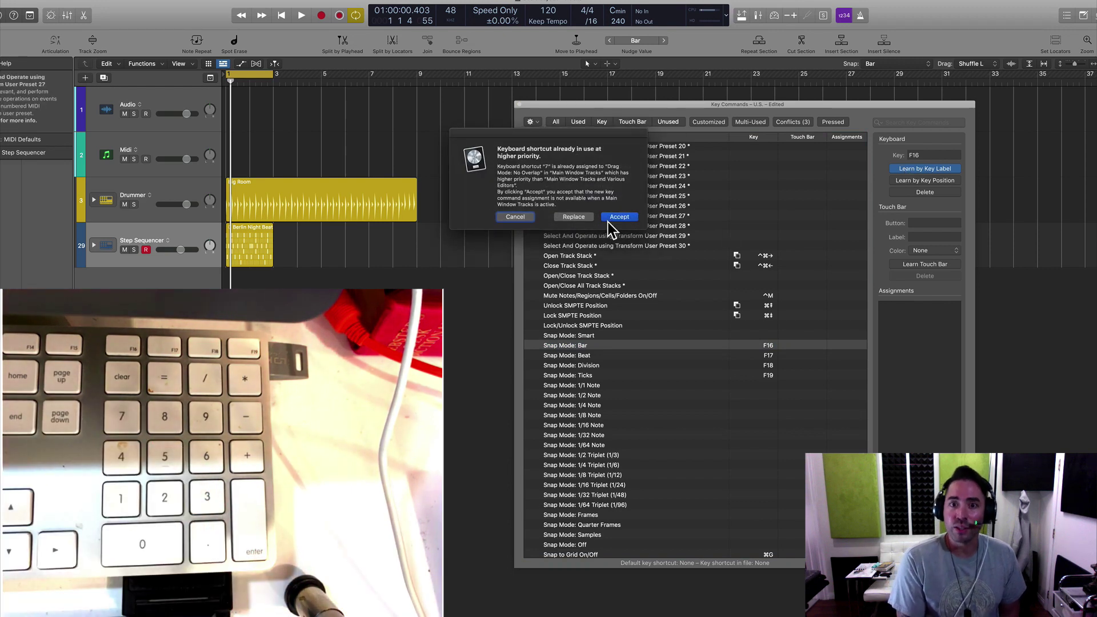
click(509, 216)
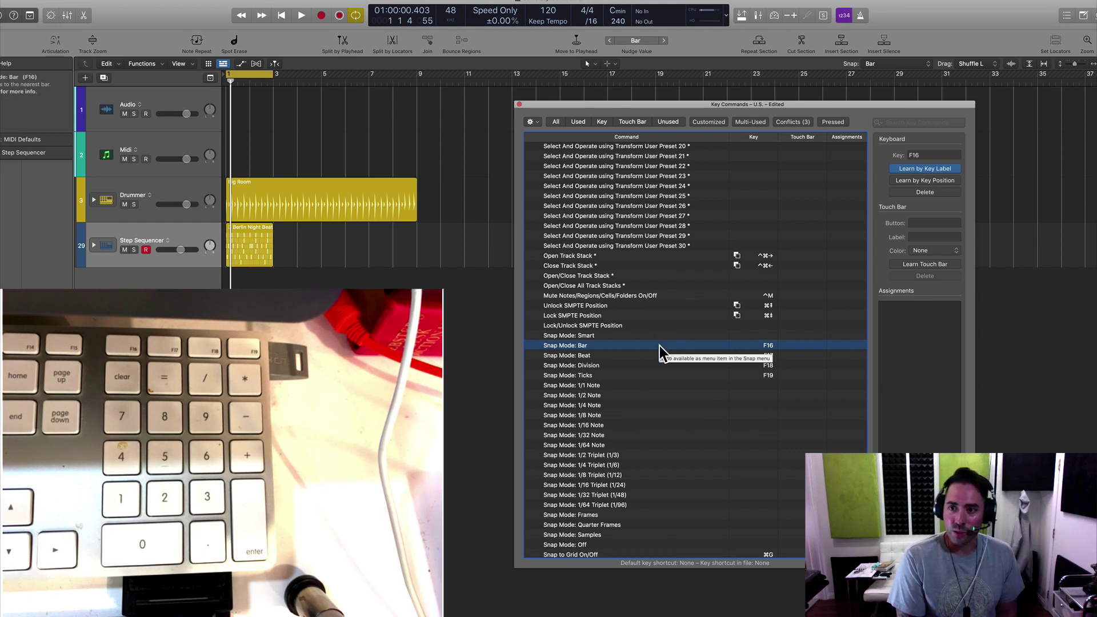
click(900, 169)
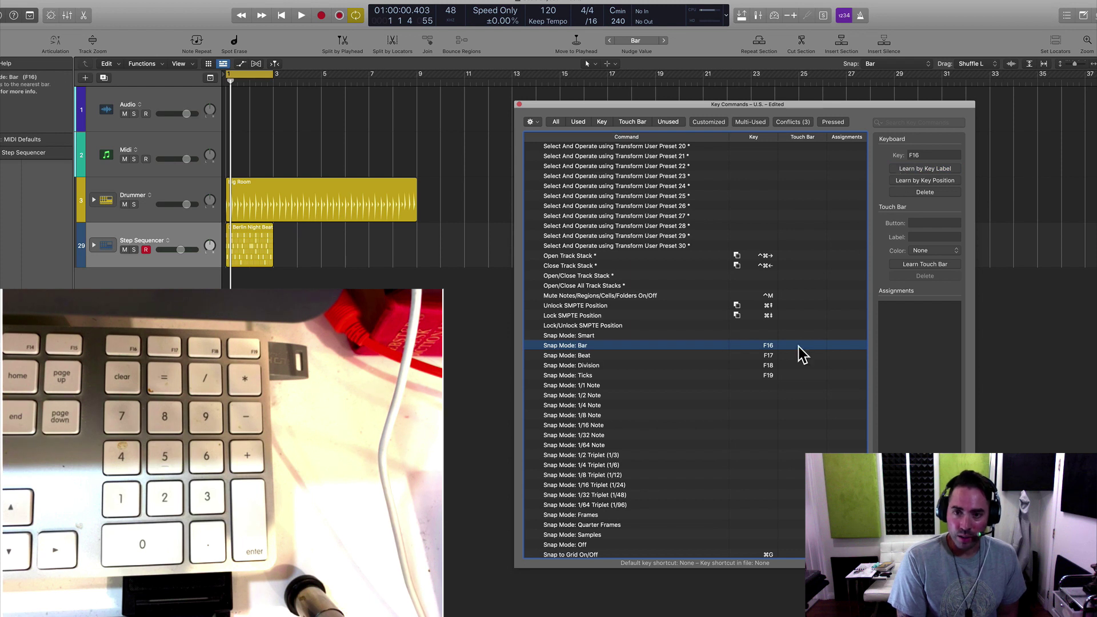
click(519, 105)
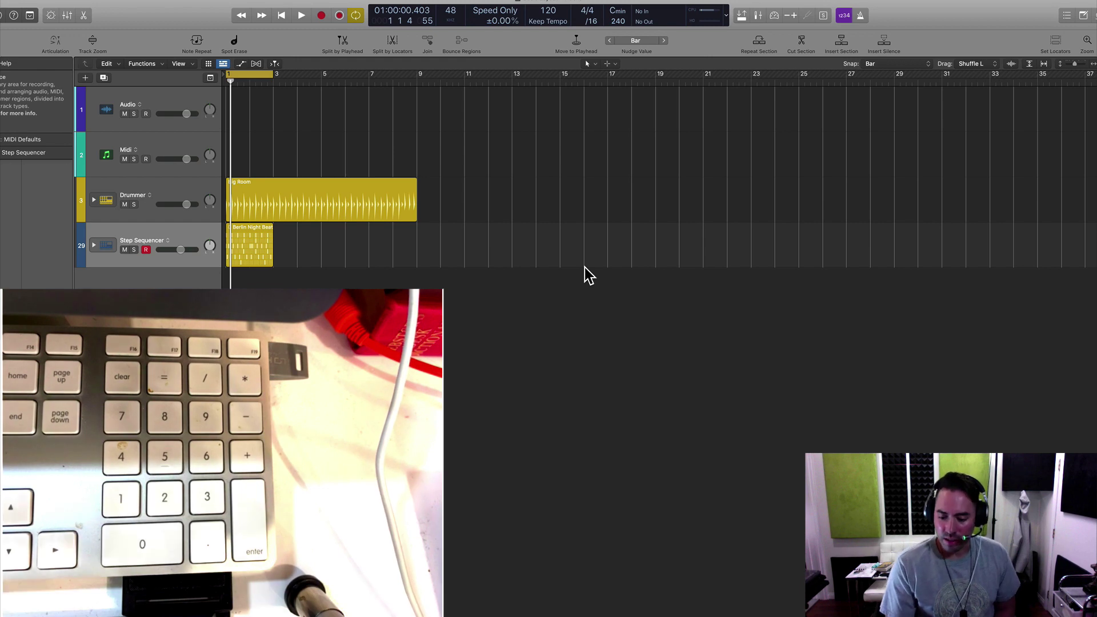
Step: Cycle snap and nudge through Beat, Division, Ticks and back to Bar with key commands
key(ctrl+alt+super+b)
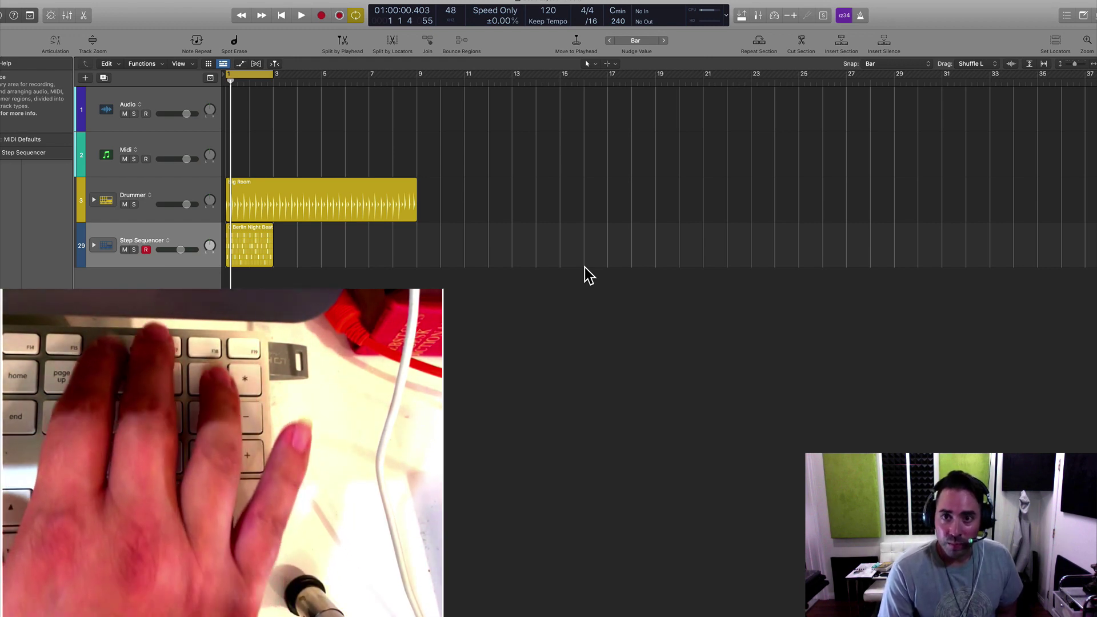
key(ctrl+alt+super+d)
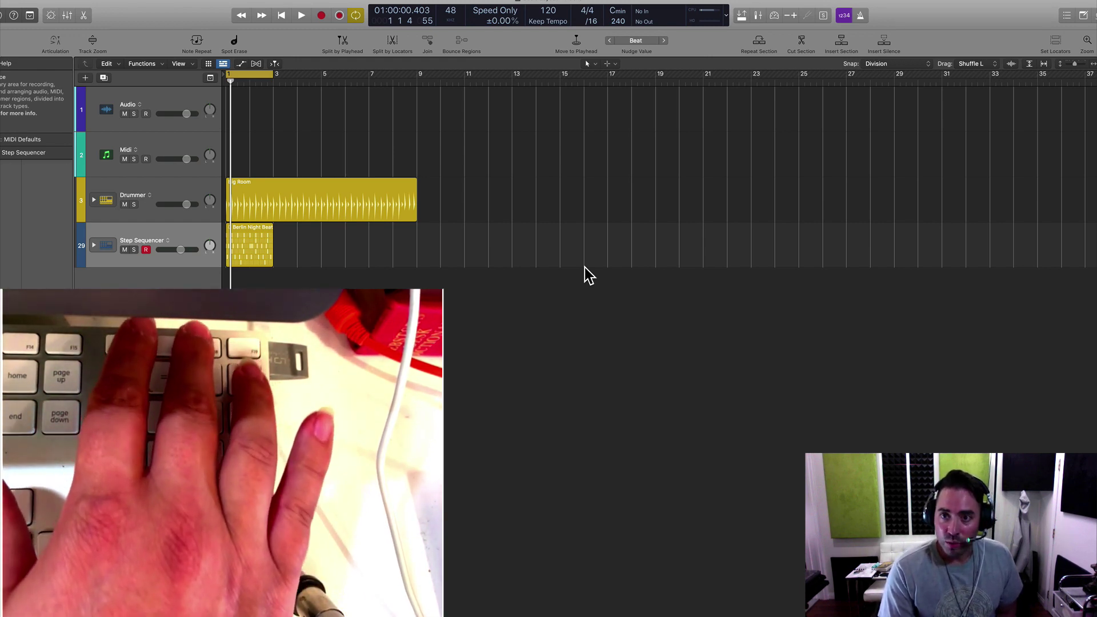
key(ctrl+alt+super+t)
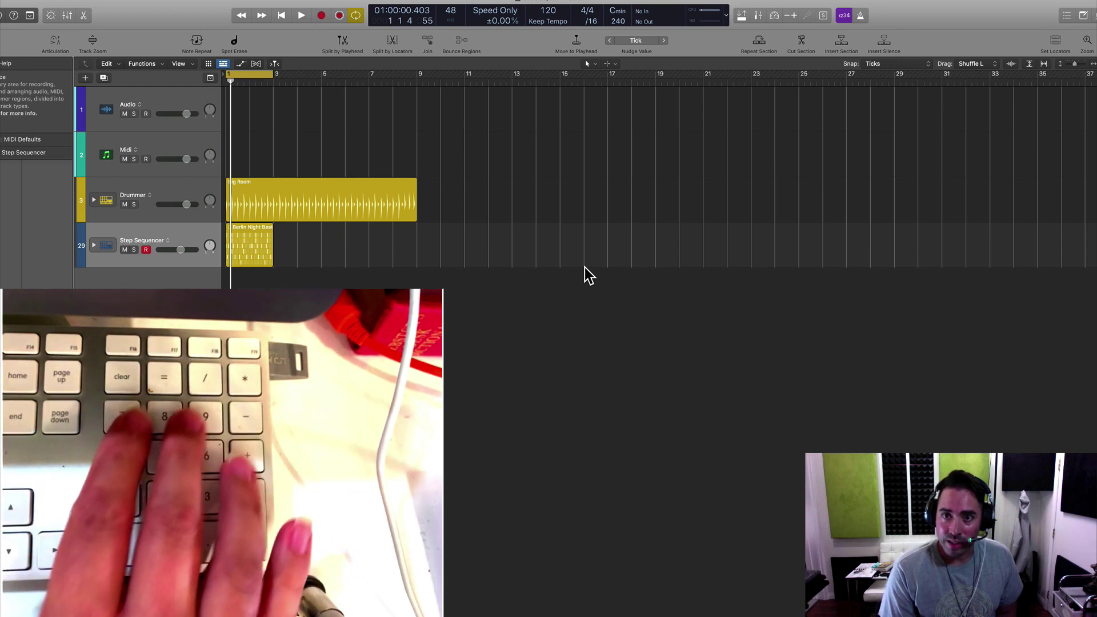
key(ctrl+alt+super+r)
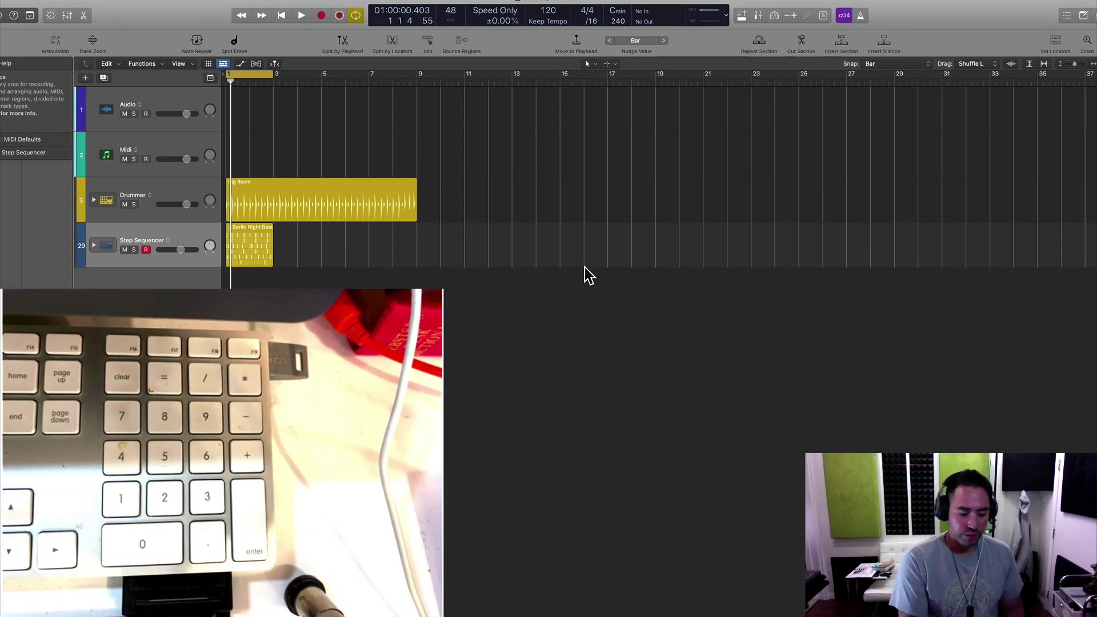
Step: Enlarge the tracks, focus on Big Room, copy it to bar 9, and set Drag to No Overlap
key(super+Down)
key(alt+super+u)
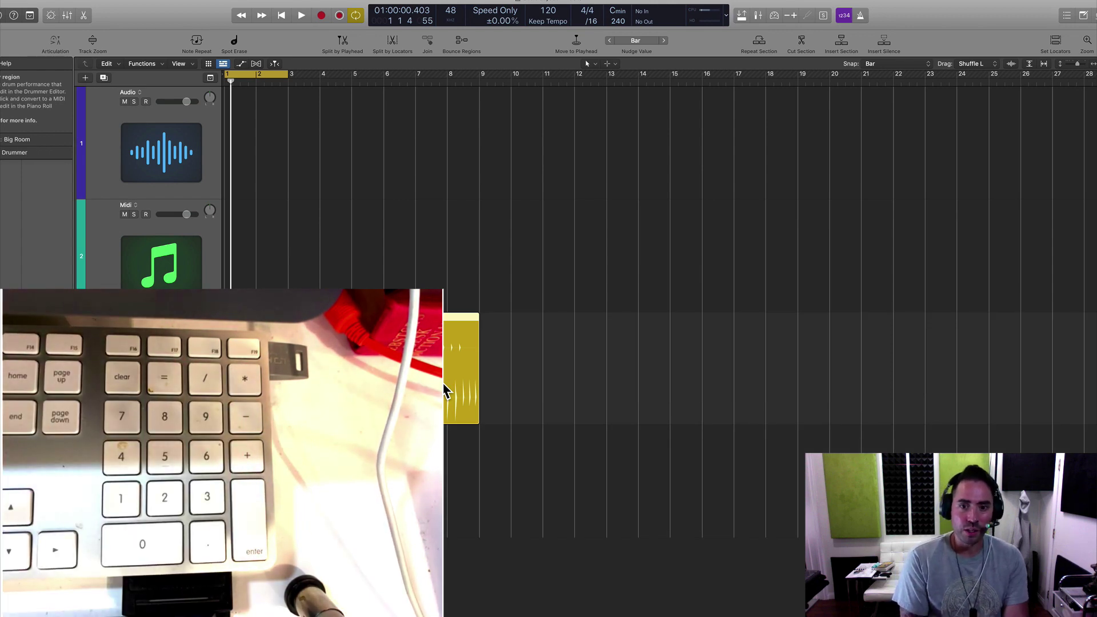
drag(445, 385, 811, 376)
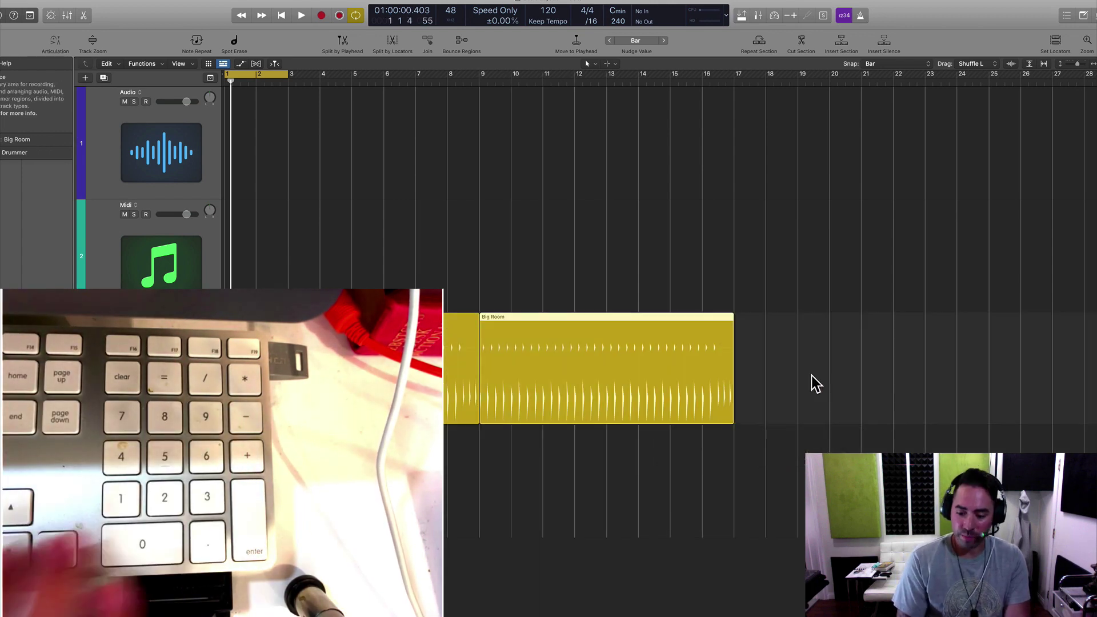
key(ctrl+alt+1)
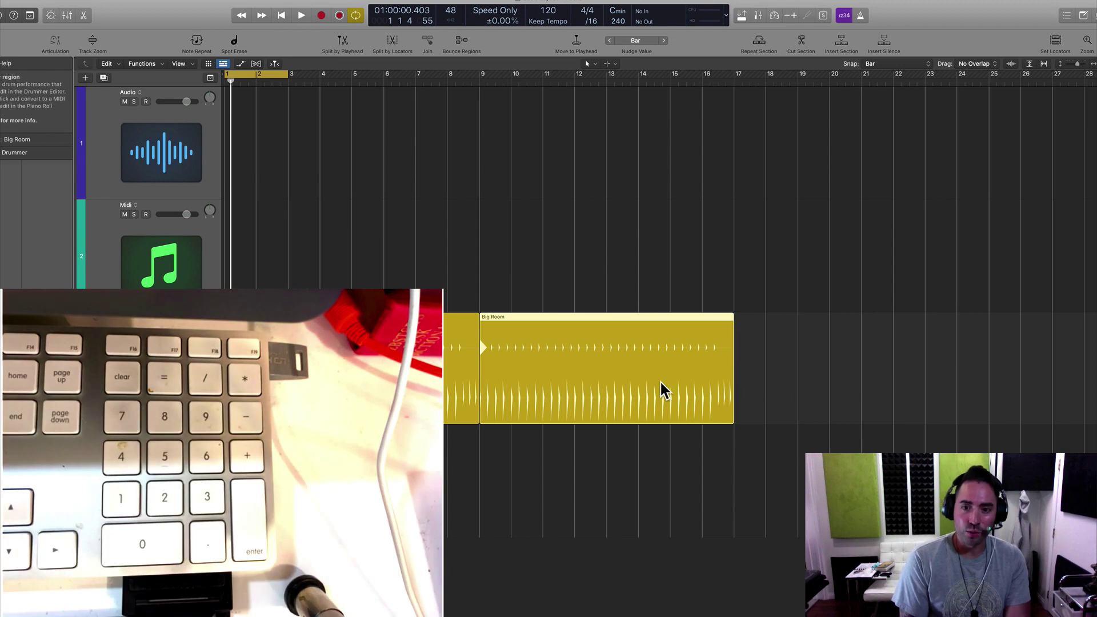
Step: Split the Big Room copy at bars 13, 14 and 16, then delete every piece after bar 13
super+click(607, 348)
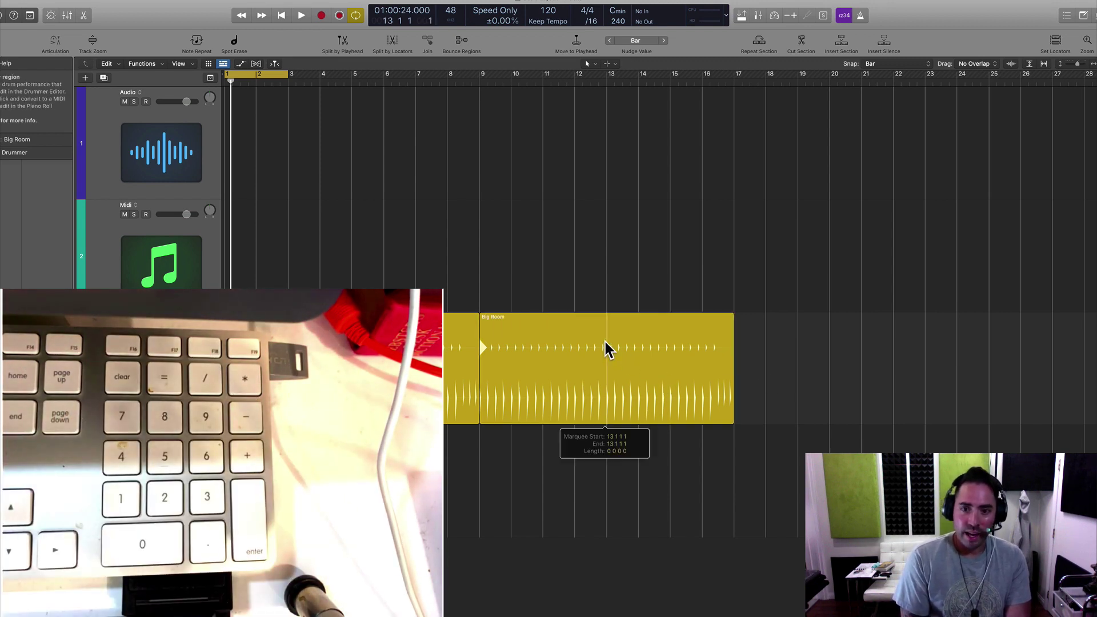
super+click(663, 348)
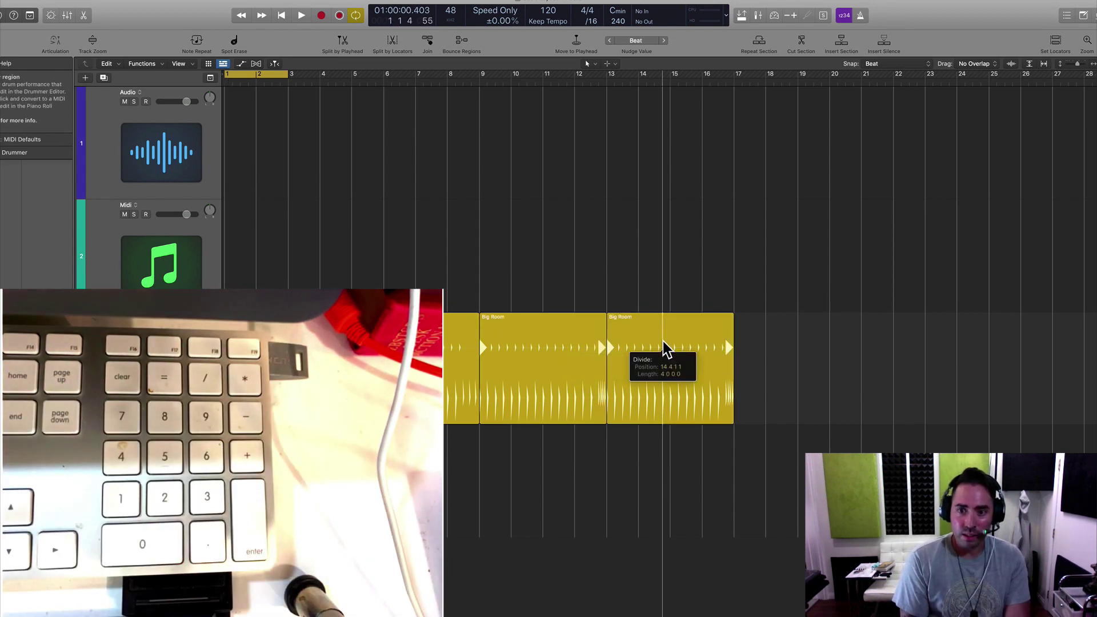
super+click(703, 342)
super+click(706, 341)
super+click(715, 343)
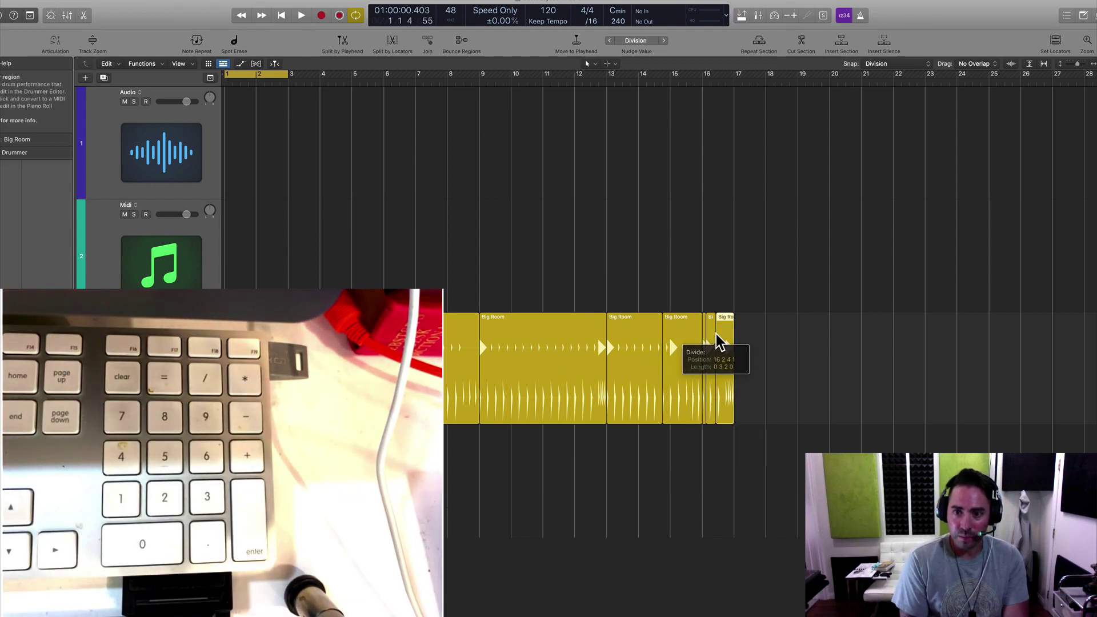
click(728, 490)
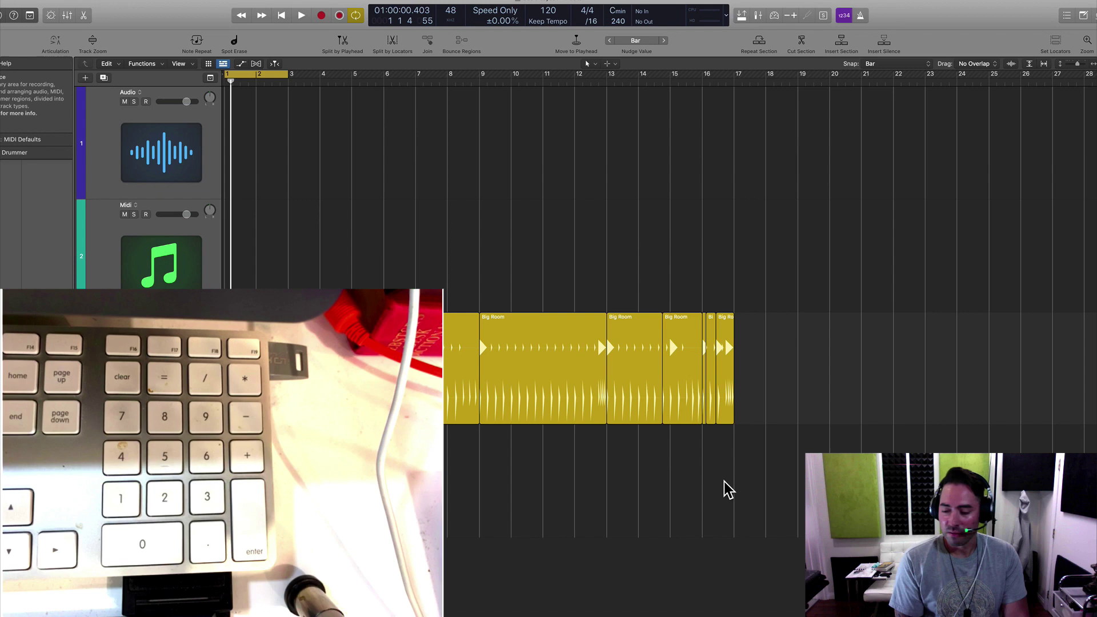
drag(736, 476, 610, 374)
key(BackSpace)
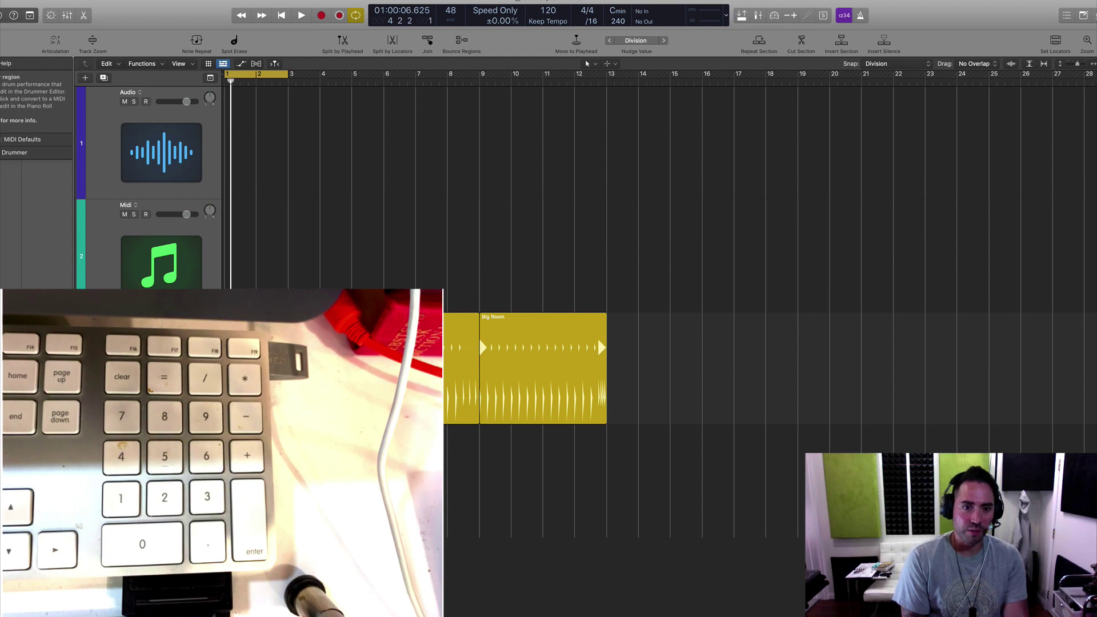
click(479, 338)
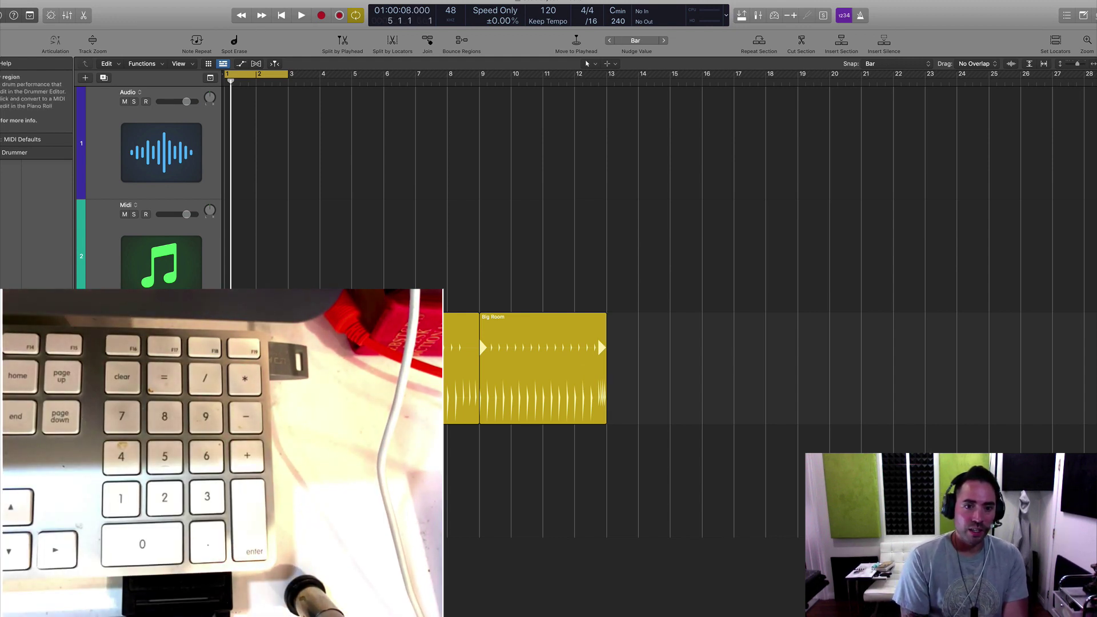
click(479, 337)
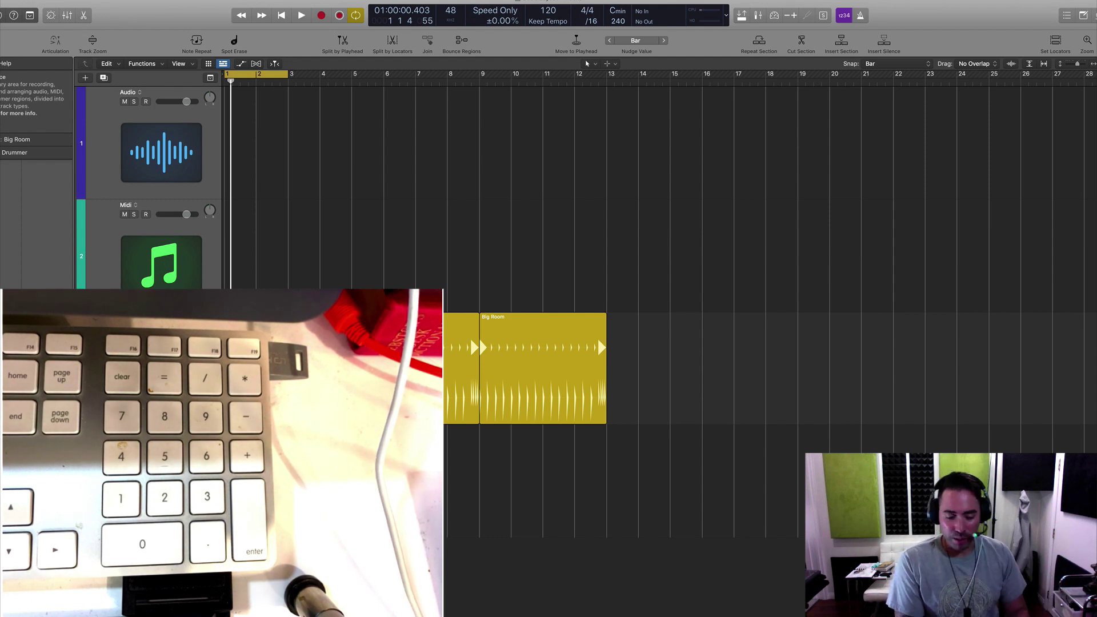
Step: Zoom in, set snap and nudge to Division, and delete a short slice of Berlin Night Beat
key(super+Right)
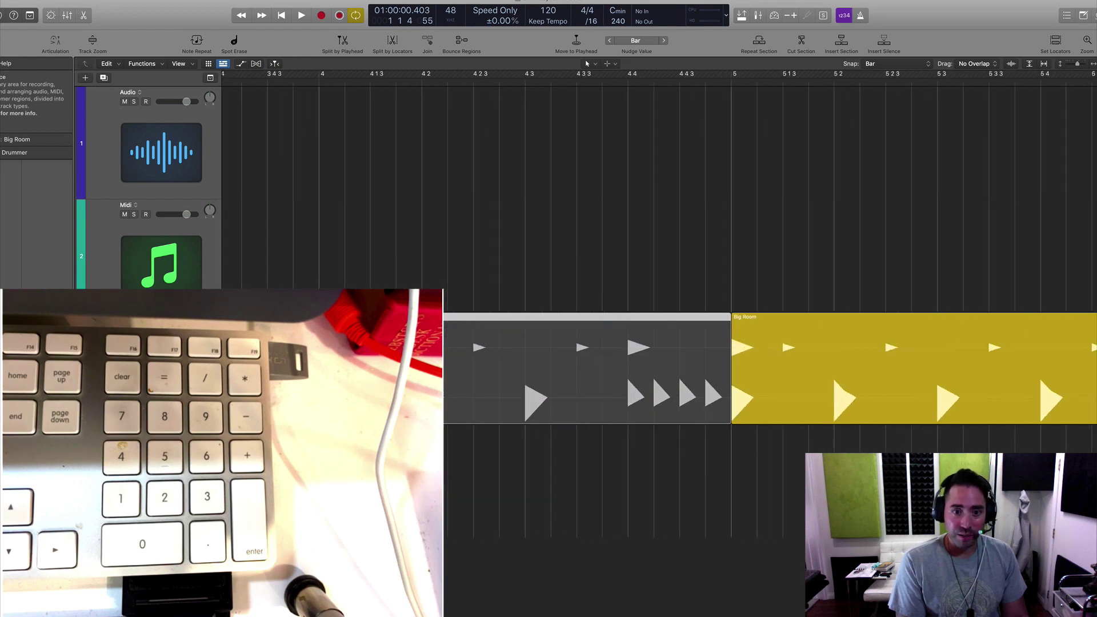
key(Left)
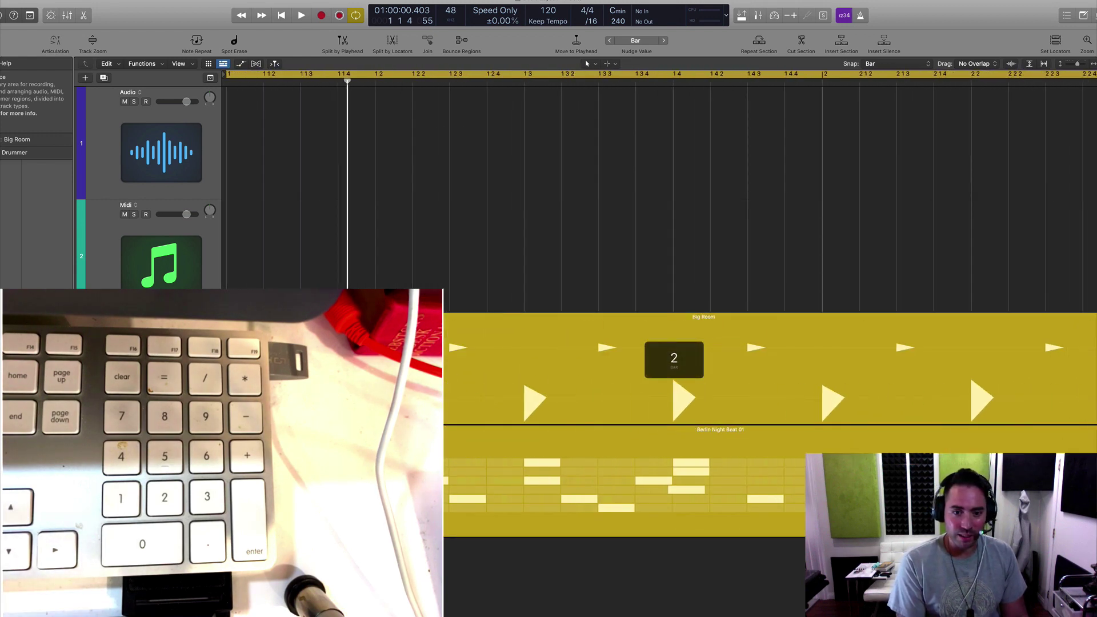
key(alt+Down)
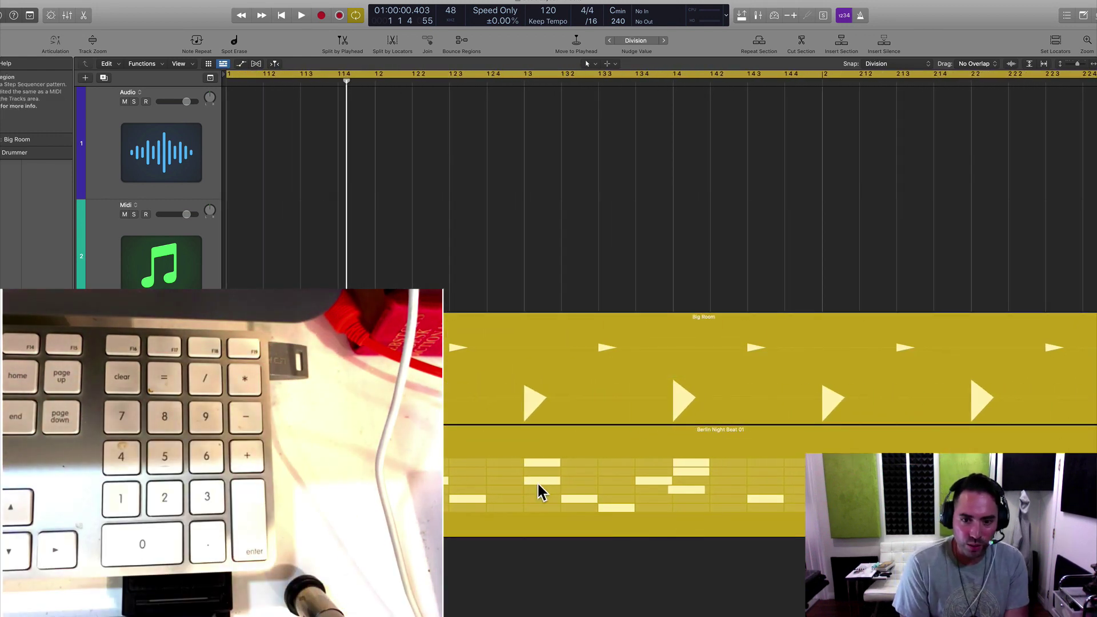
drag(523, 478, 570, 478)
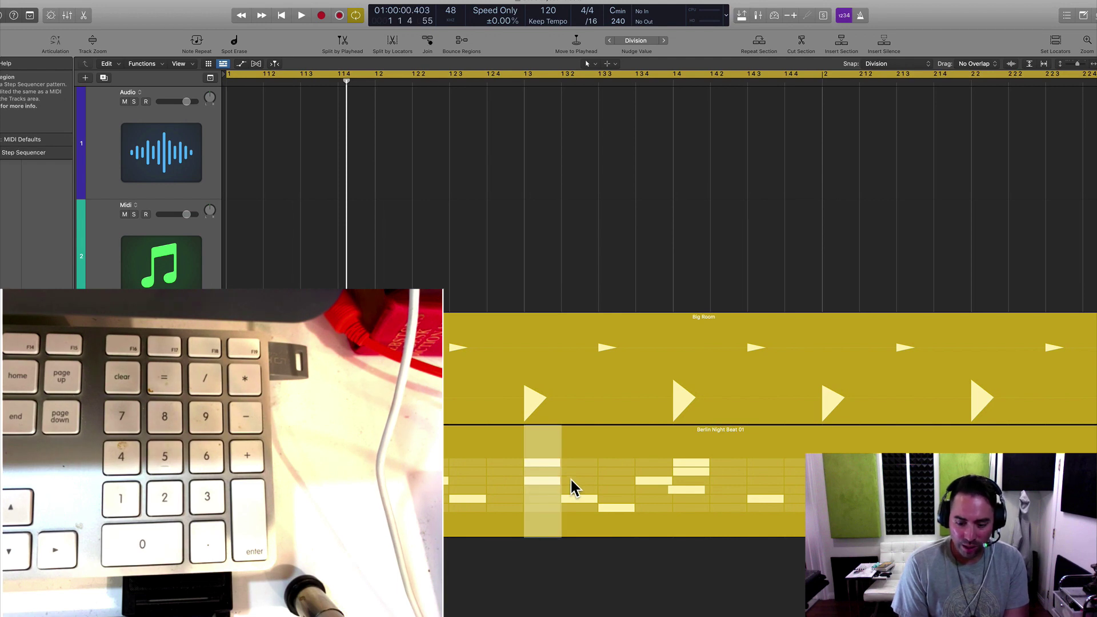
key(Delete)
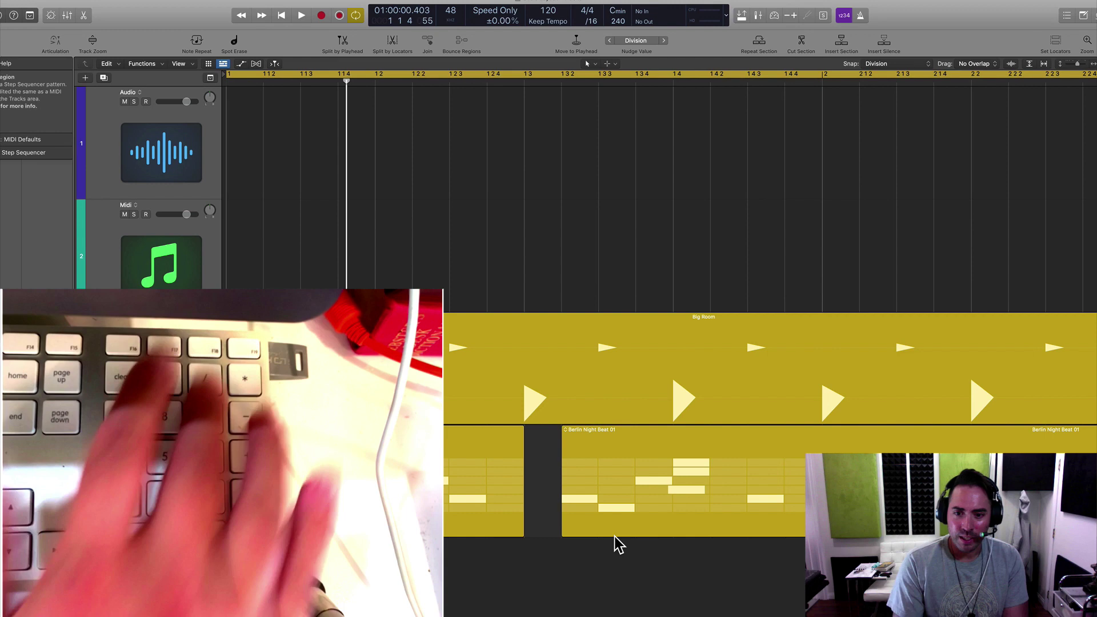
Step: Mute a later slice of the region with Control-M and zoom out to all tracks
drag(635, 493, 702, 494)
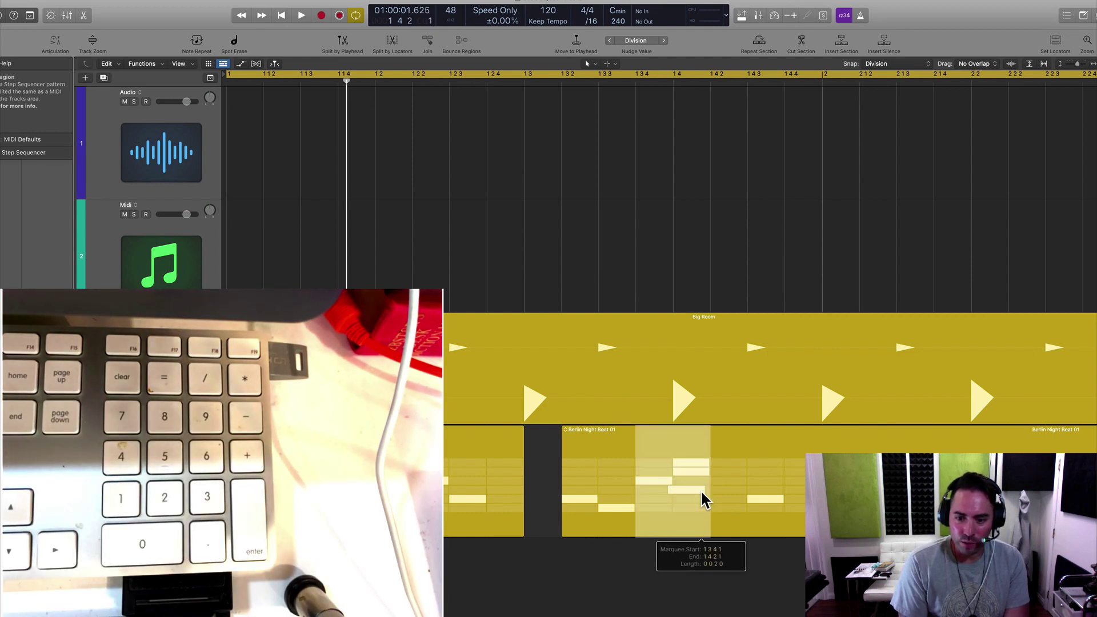
key(ctrl+m)
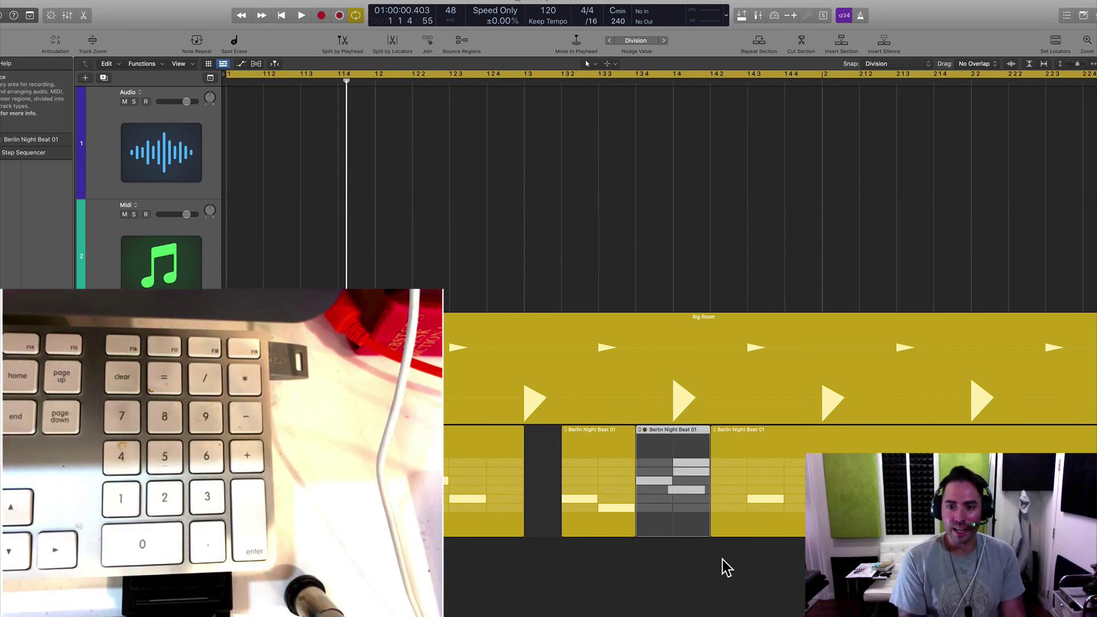
key(z)
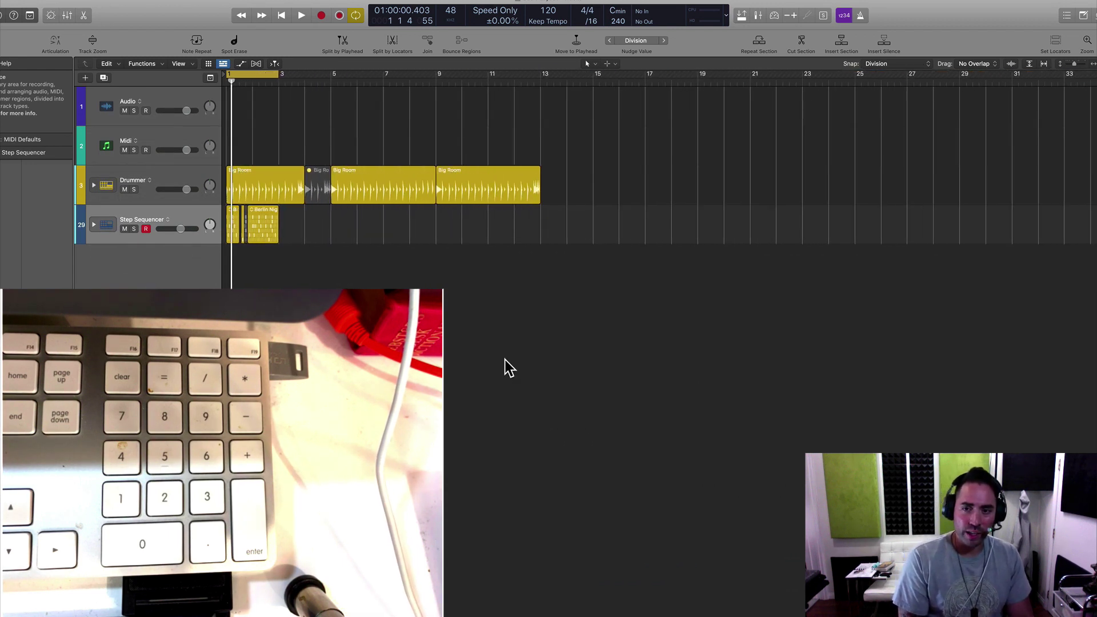
Step: Make the tracks taller and set snap and nudge back to one bar
scroll(505, 369, up, 3)
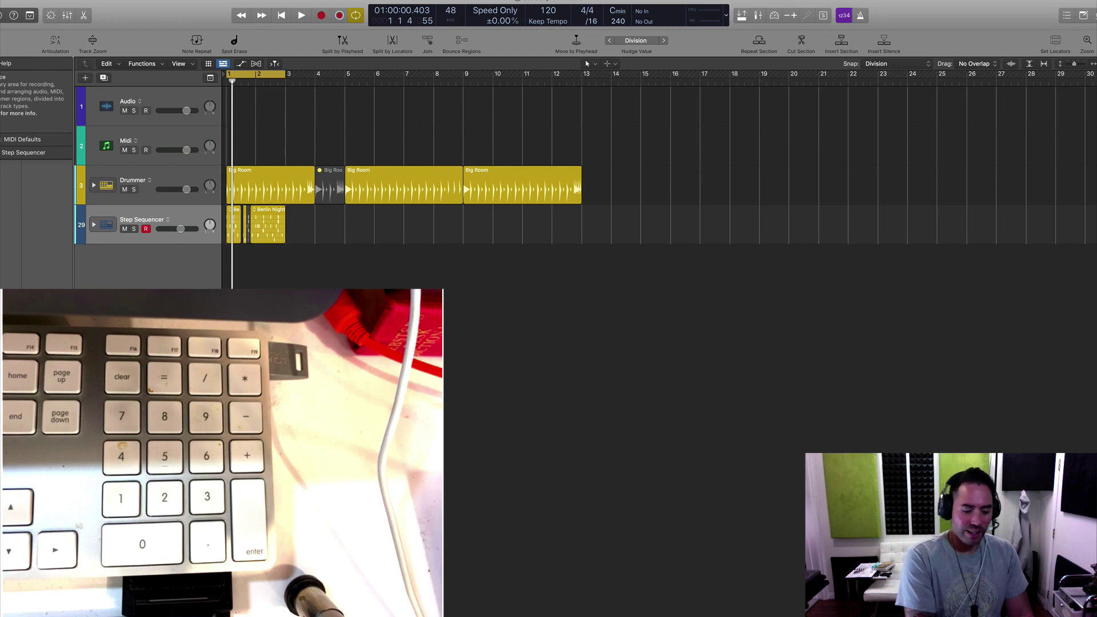
key(super+Down)
key(ctrl+Up)
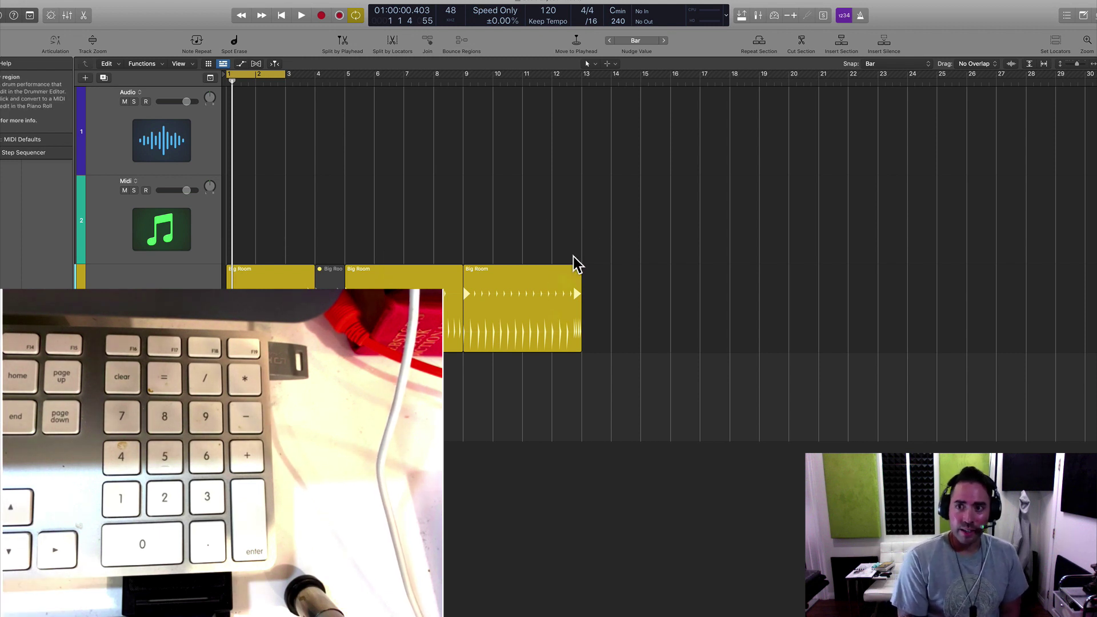
Step: Open and dismiss the Snap options, select the last Big Room region, and zoom in on it
click(884, 64)
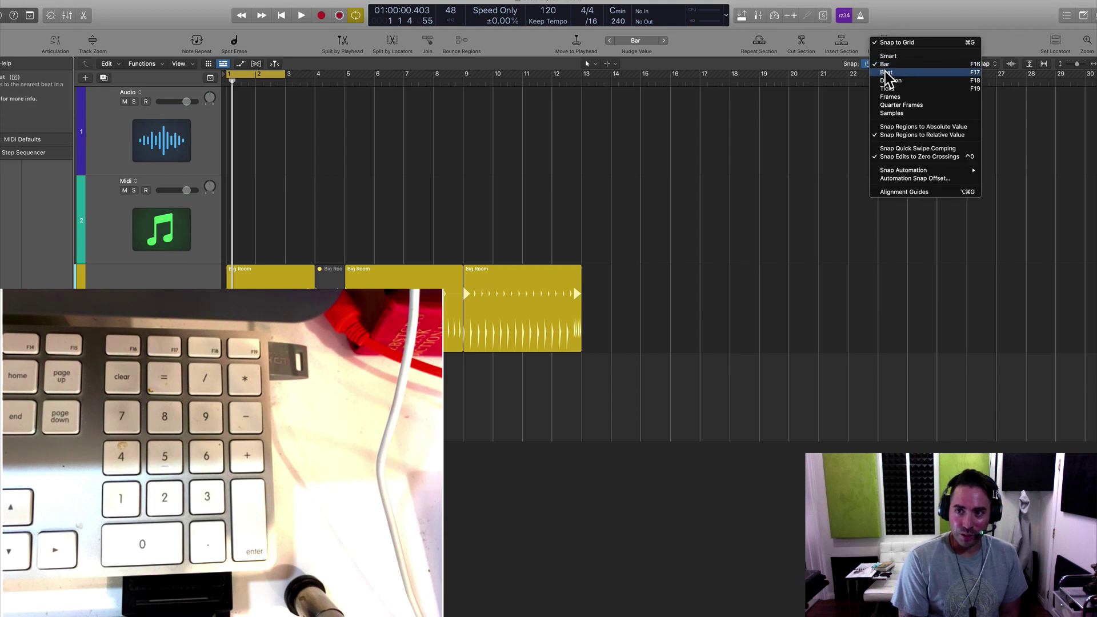
click(746, 157)
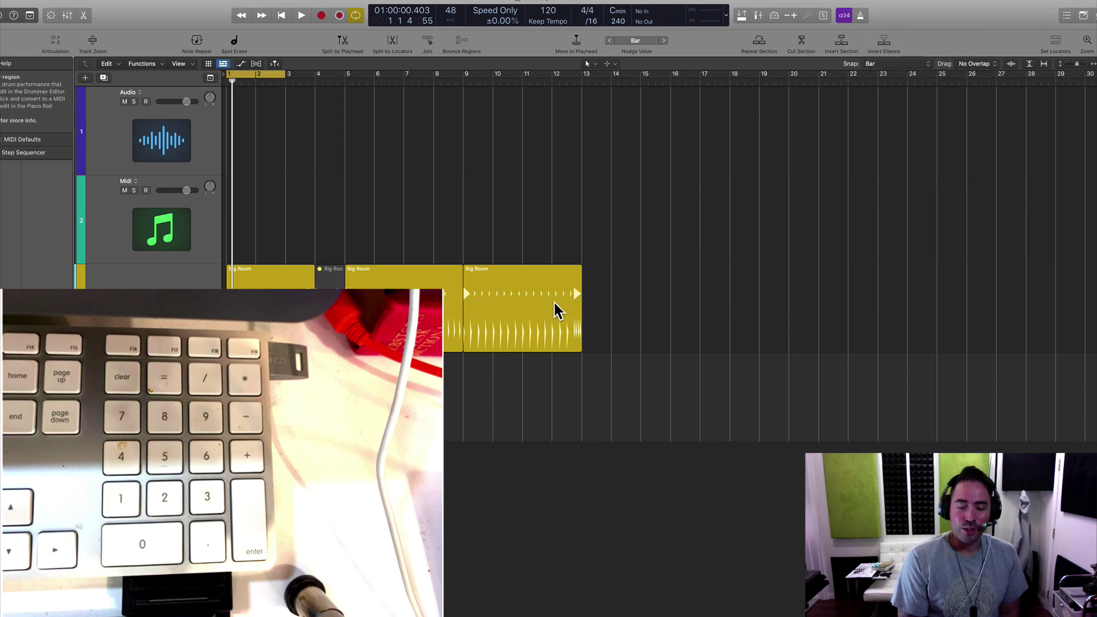
click(526, 297)
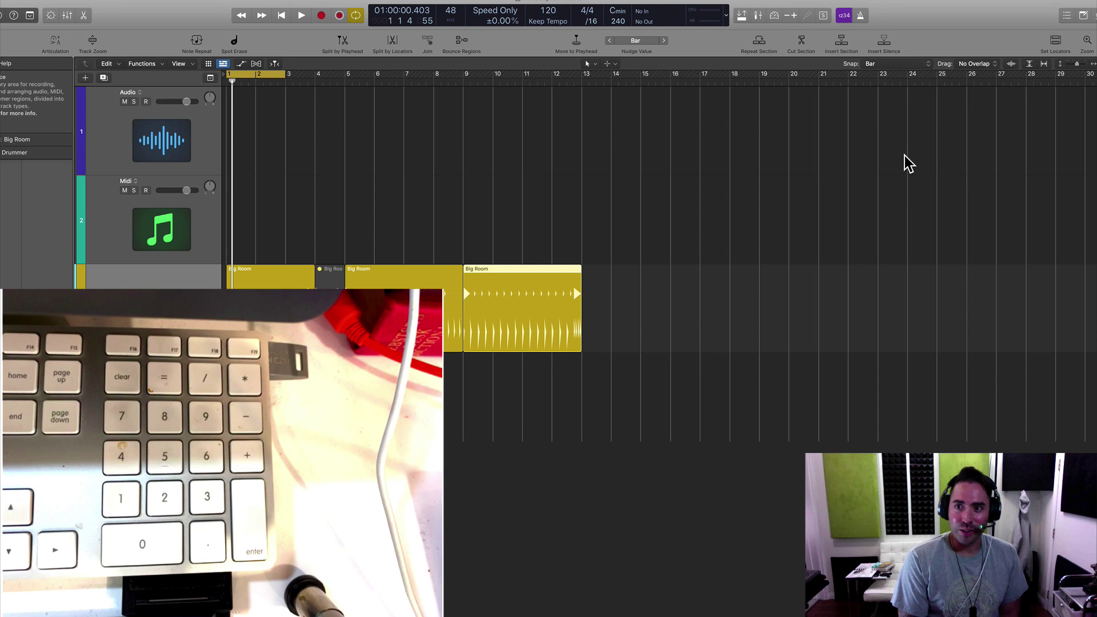
scroll(905, 67, down, 3)
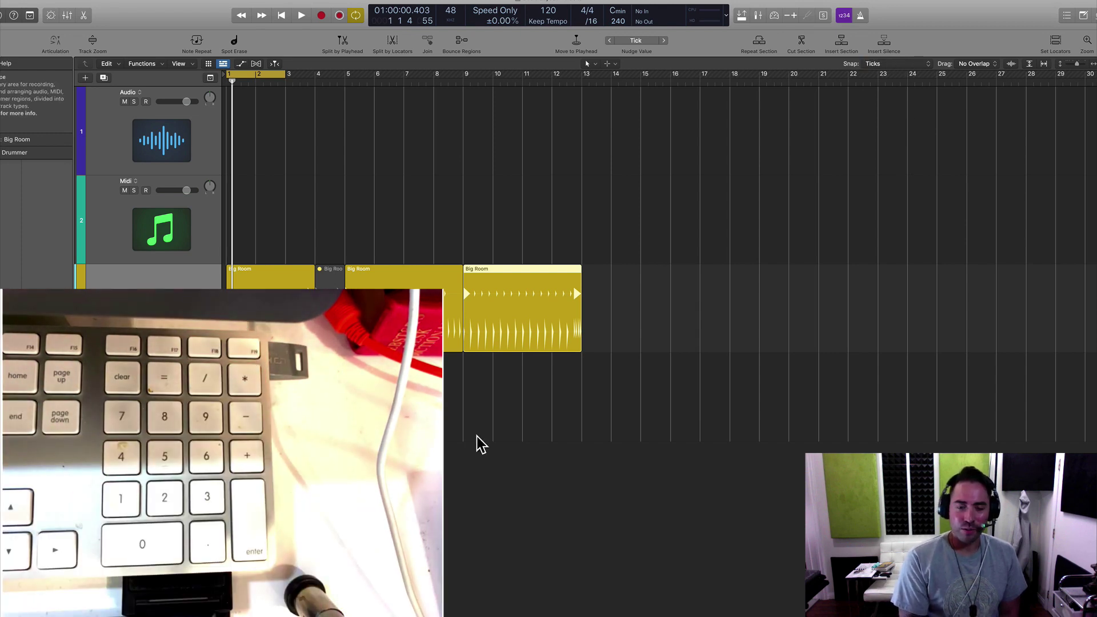
scroll(526, 320, up, 10)
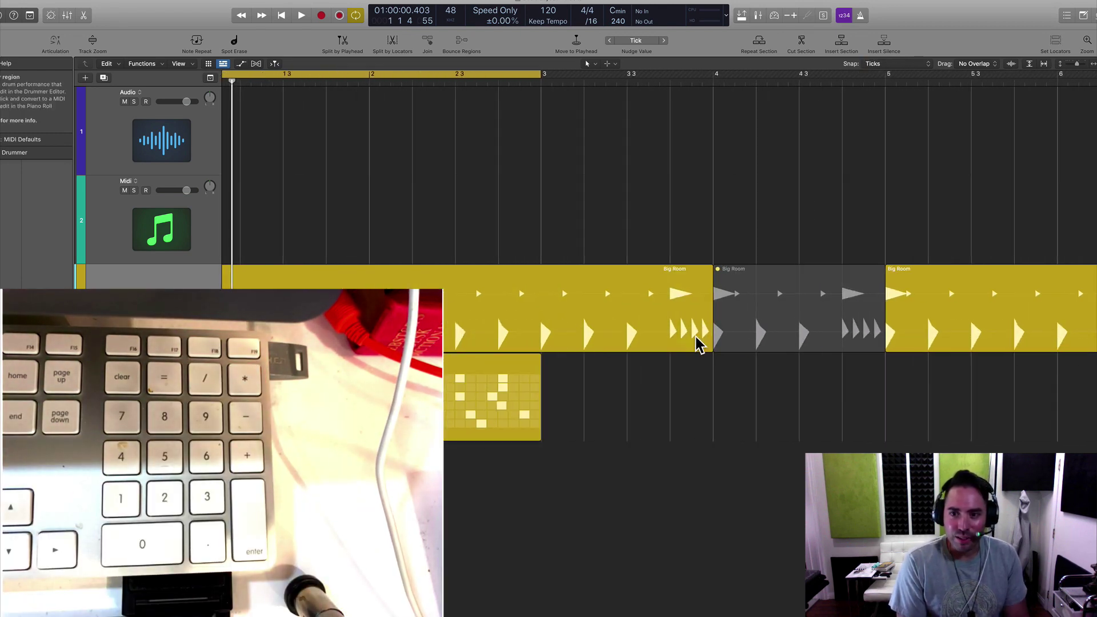
Step: Drag the Big Room region at bar 5 one tick later to 5 1 1 2, then zoom out
mouse_move(764, 331)
mouse_down()
mouse_move(749, 330)
mouse_move(834, 337)
mouse_move(782, 324)
mouse_up()
scroll(753, 325, up, 8)
scroll(737, 329, up, 4)
scroll(720, 327, down, 4)
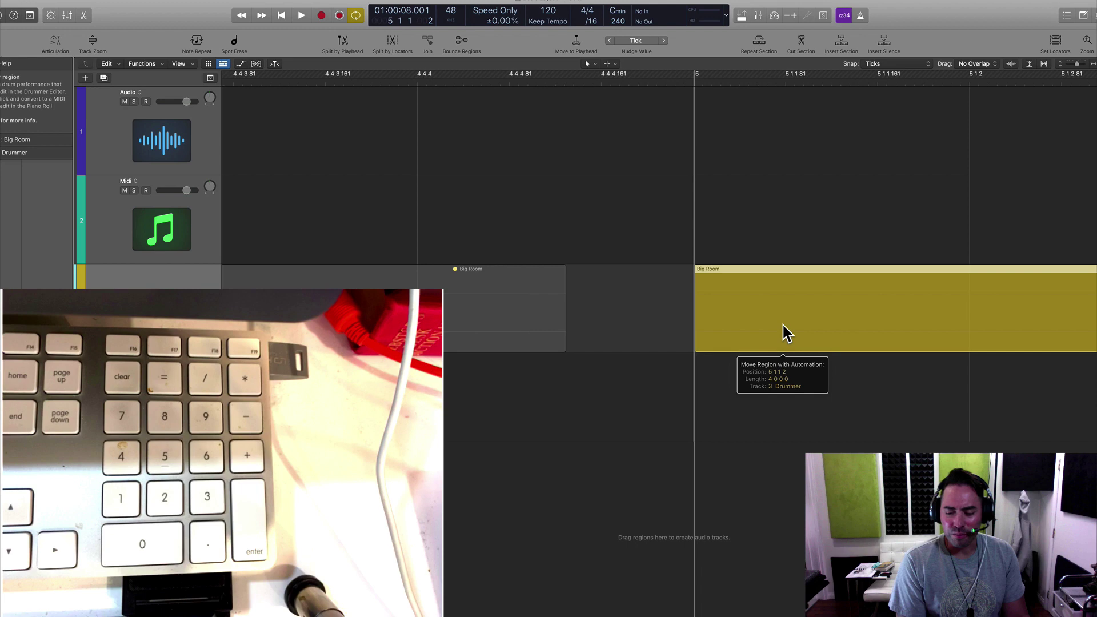
drag(783, 333, 783, 333)
scroll(782, 333, down, 6)
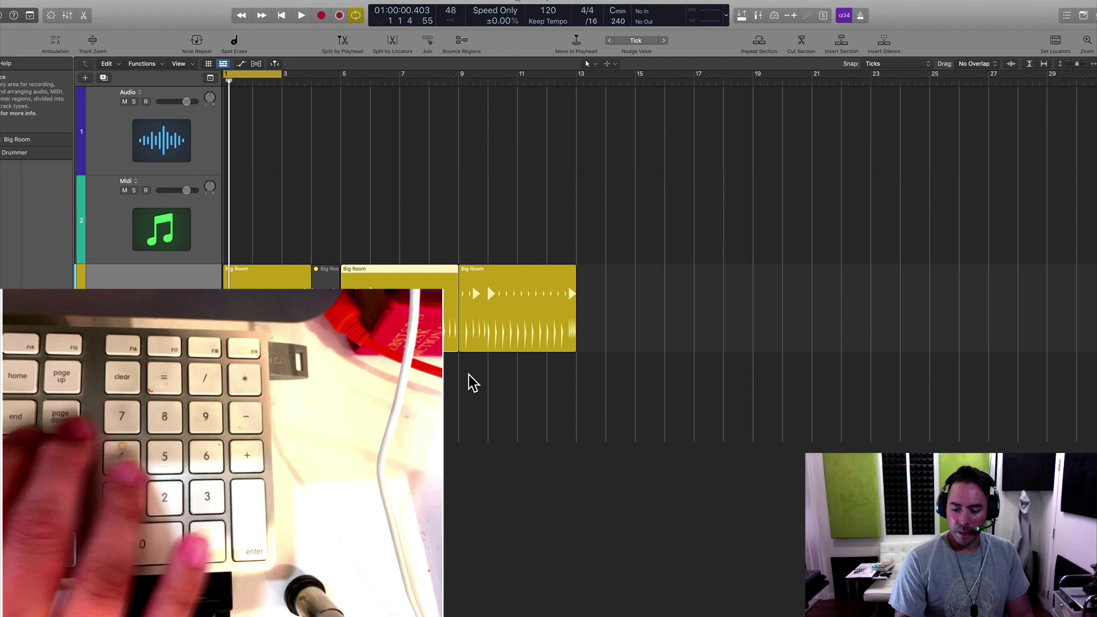
Step: With snap set to Beat, zoom in and marquee-select a two-beat range from 2 1 1 1 to 2 3 1 1
key(KP_8)
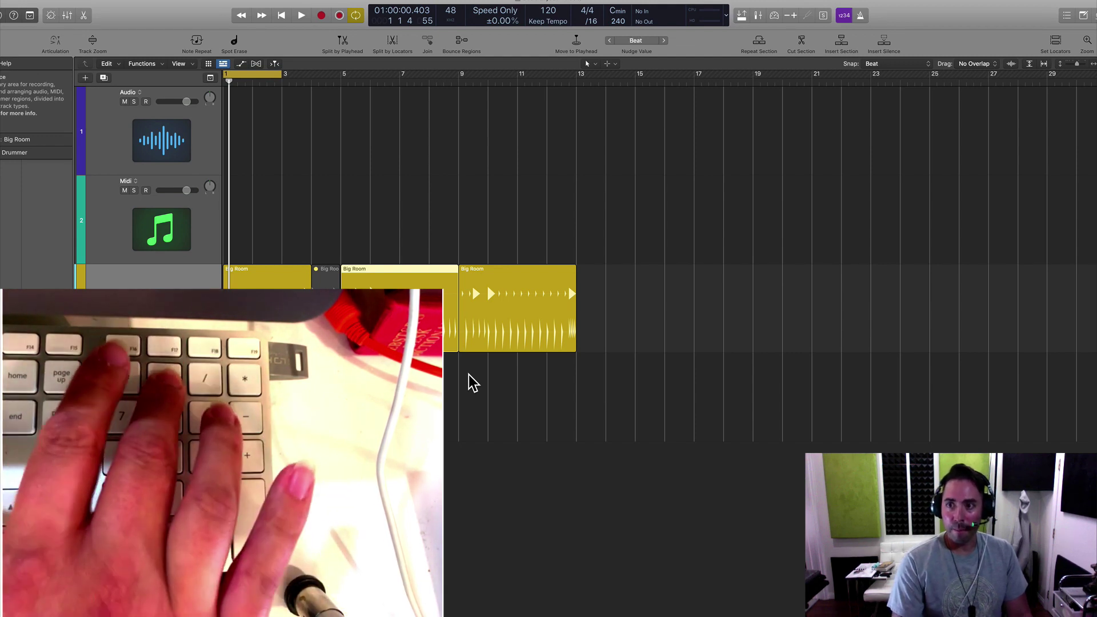
key(super+Right)
key(super+Right)
key(super+Right)
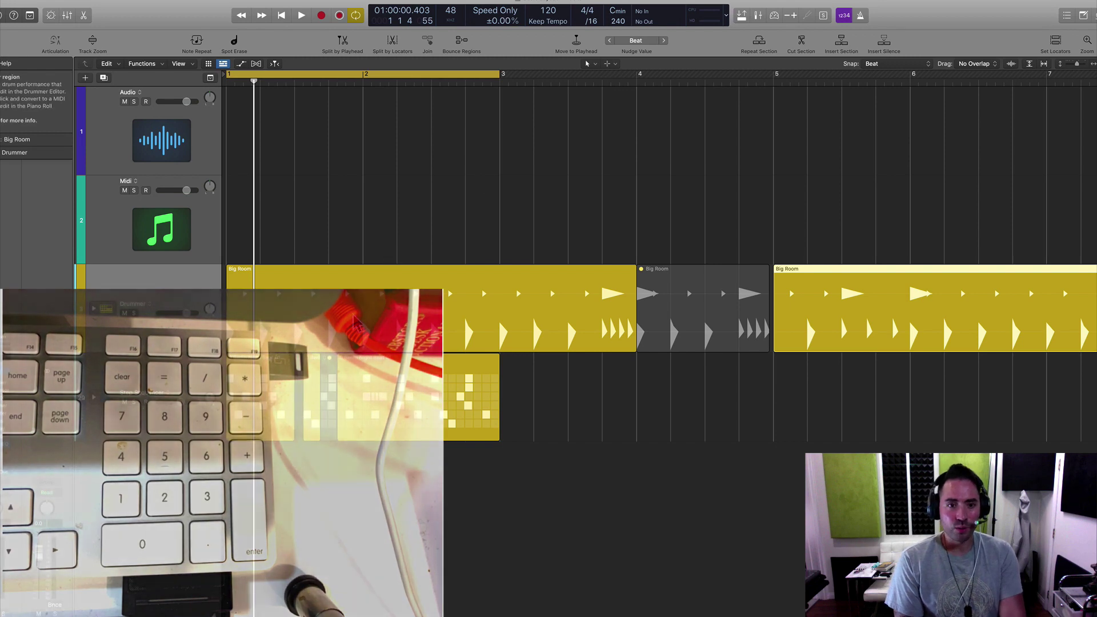
super+click(383, 309)
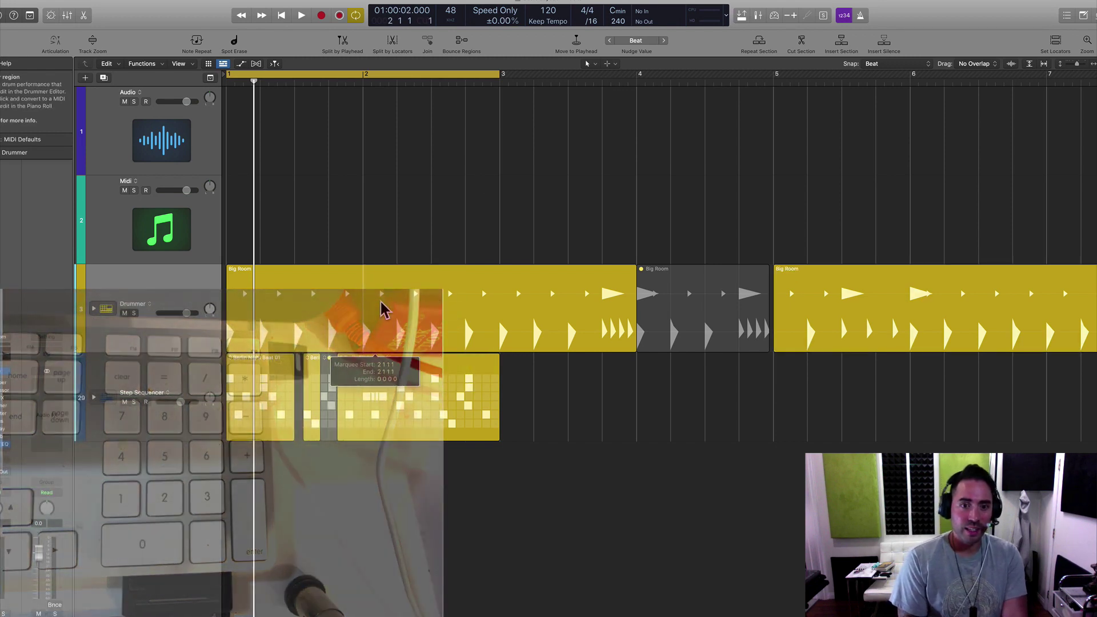
drag(383, 309, 427, 311)
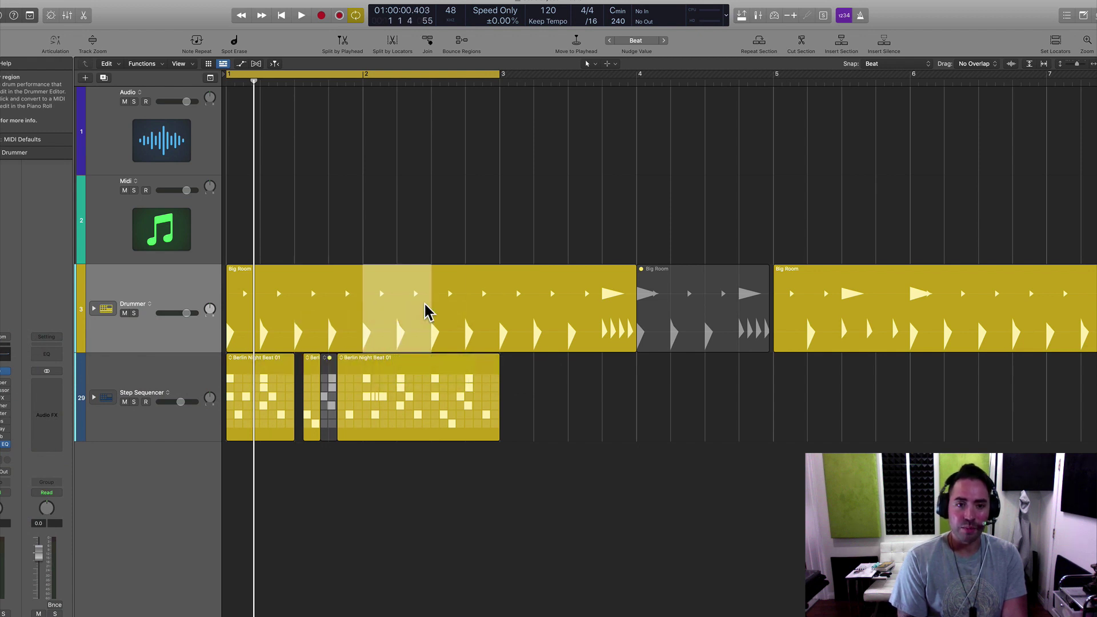
Step: Clear the range, select the first Big Room region and drag it
click(394, 251)
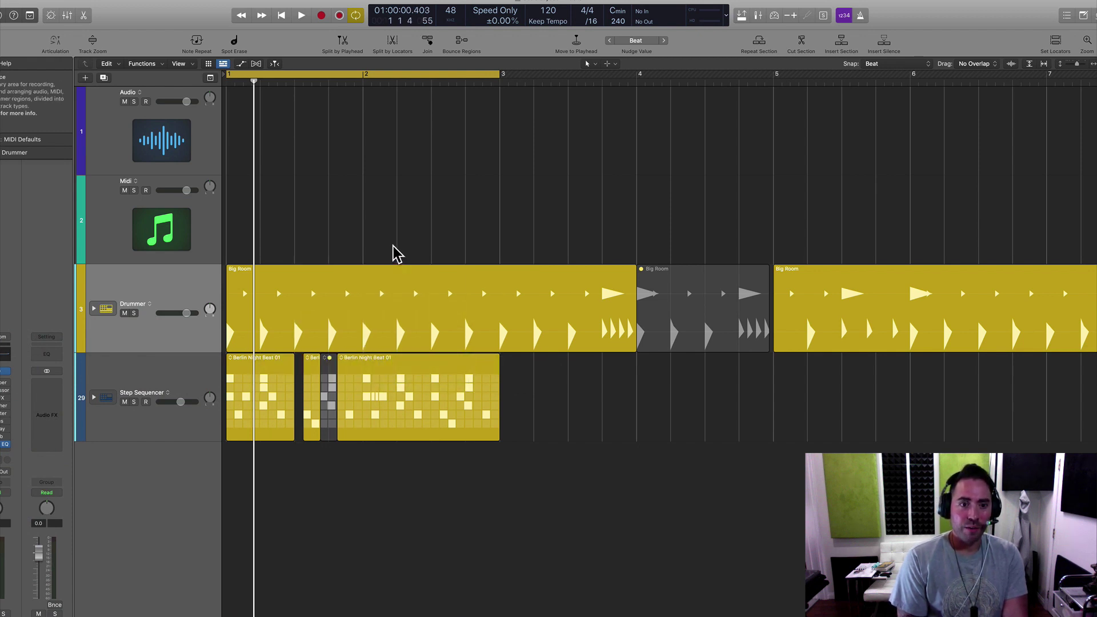
click(392, 312)
mouse_move(394, 313)
mouse_down()
mouse_move(526, 324)
mouse_move(390, 327)
mouse_up()
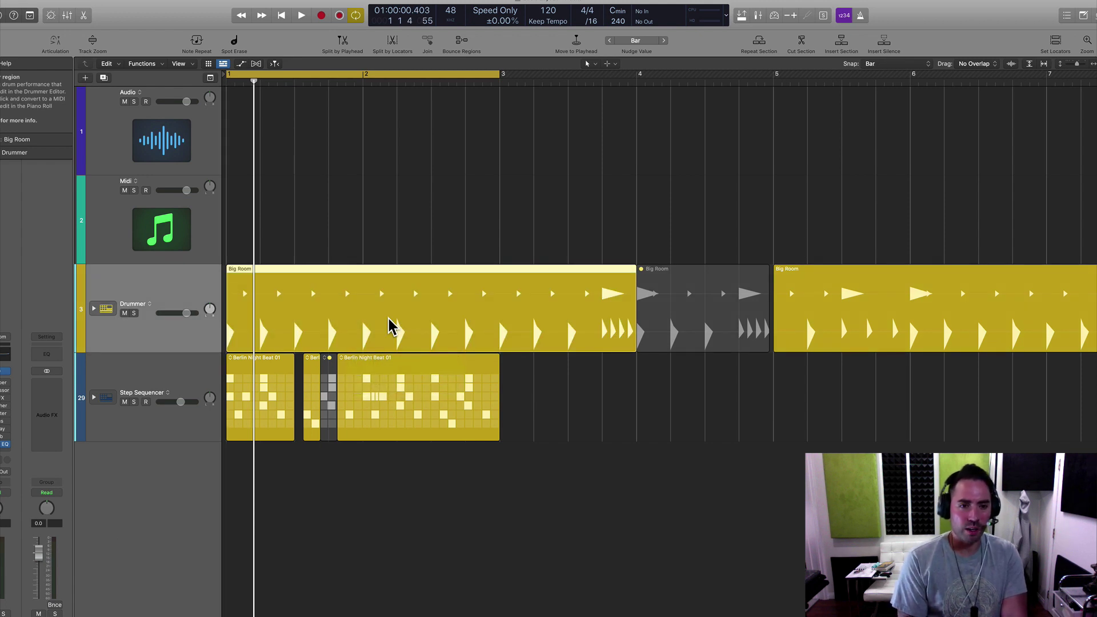
drag(387, 321, 301, 329)
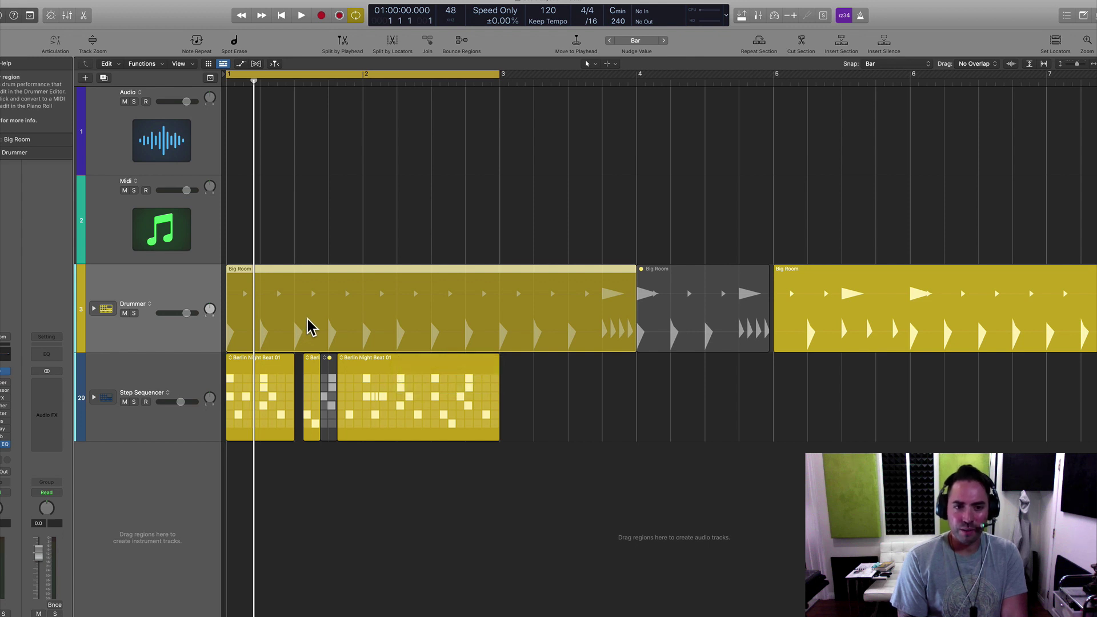
drag(347, 328, 388, 305)
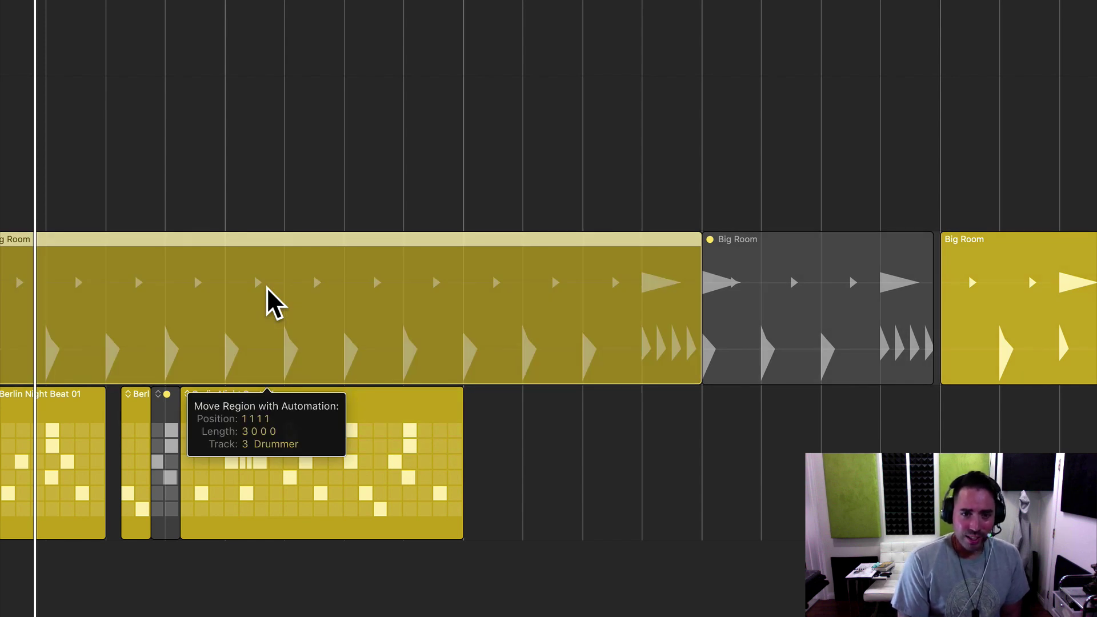
drag(274, 302, 275, 302)
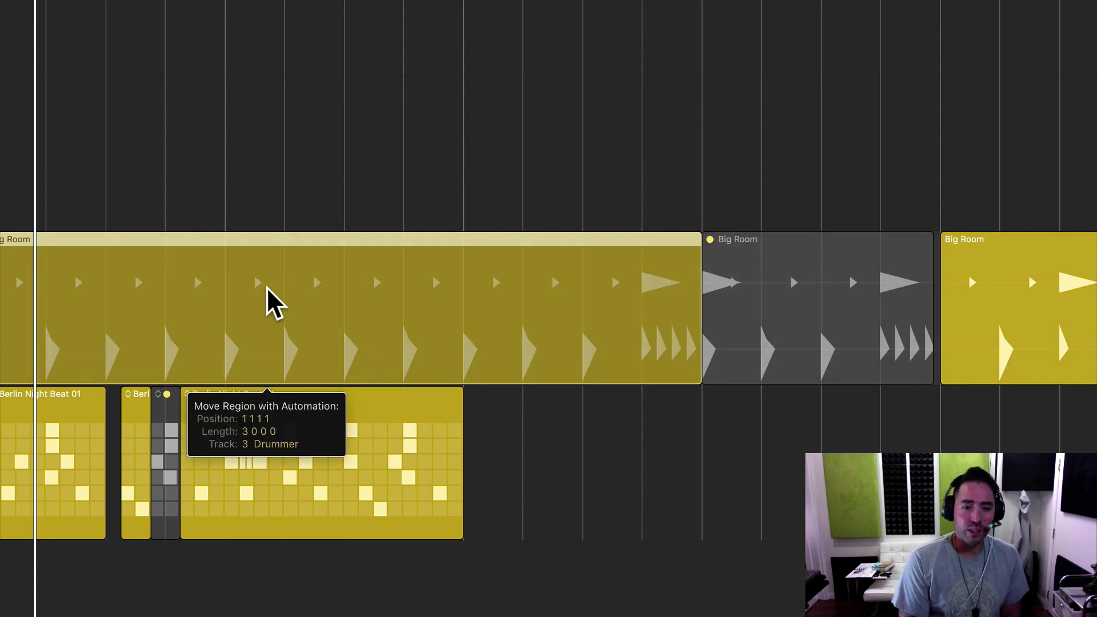
drag(274, 302, 274, 303)
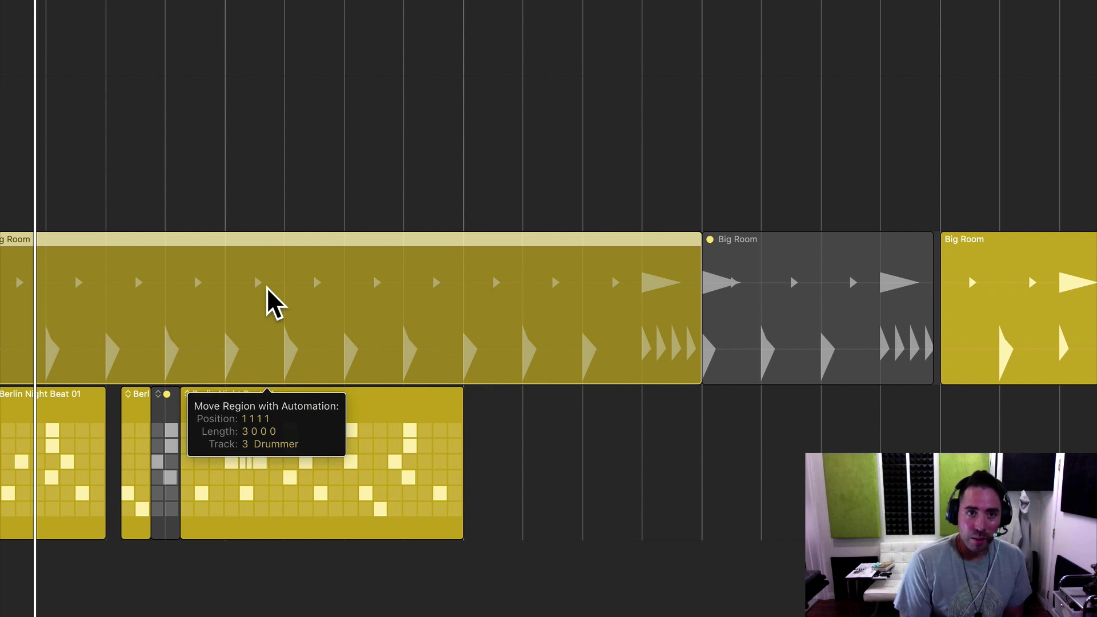
drag(274, 303, 274, 303)
Step: Delete the muted grey Big Room region and extend the first Big Room region to bar 5, spanning four bars
click(779, 368)
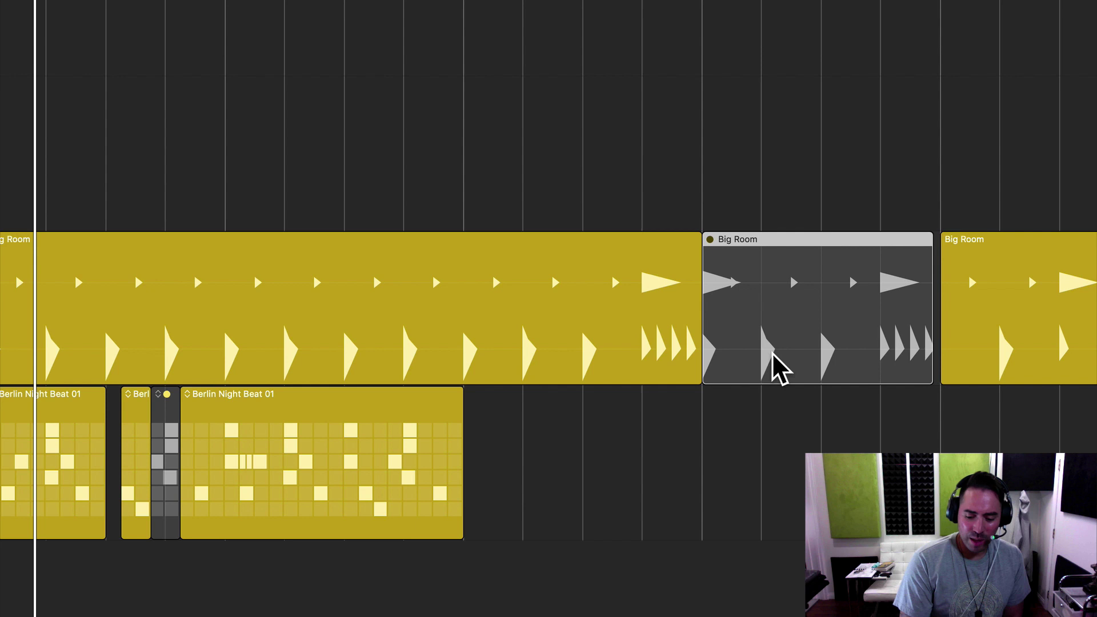
key(Delete)
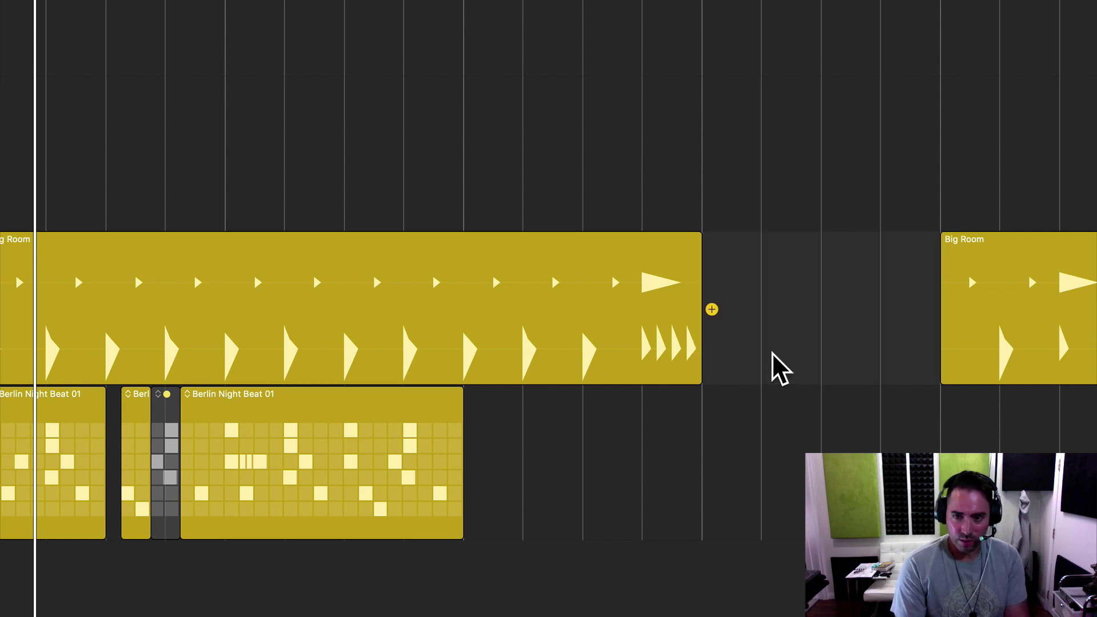
drag(695, 374, 939, 384)
drag(541, 335, 544, 325)
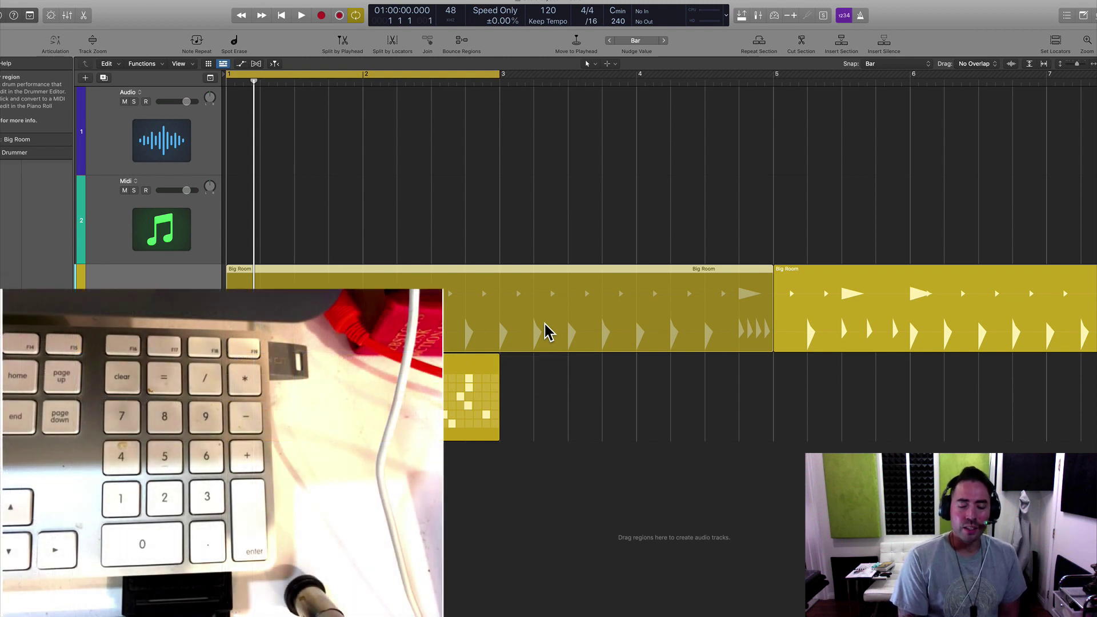
click(545, 331)
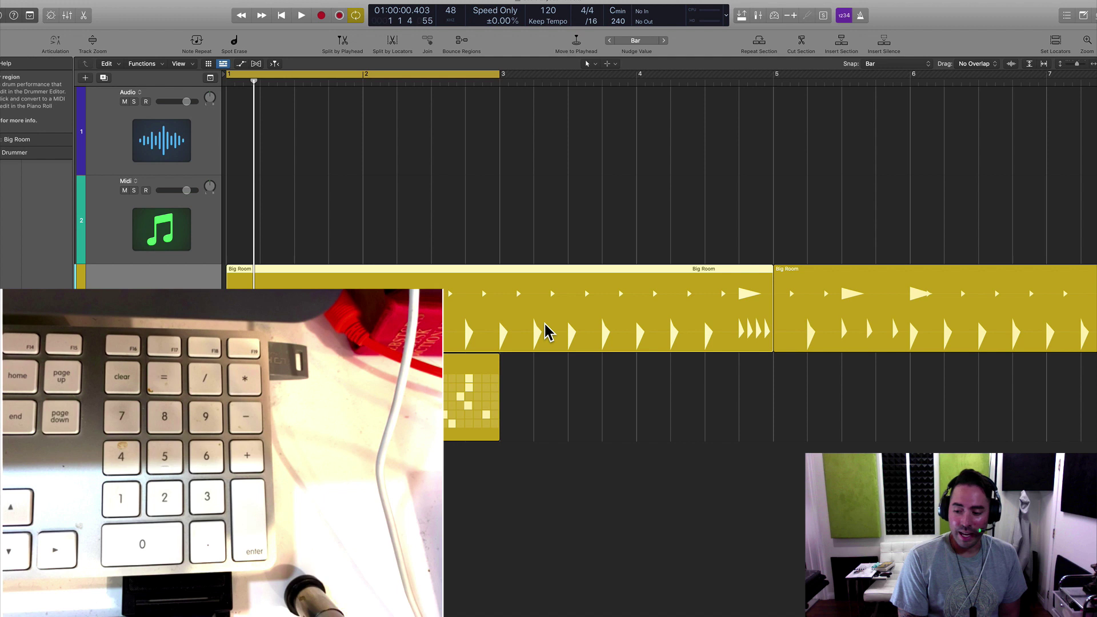